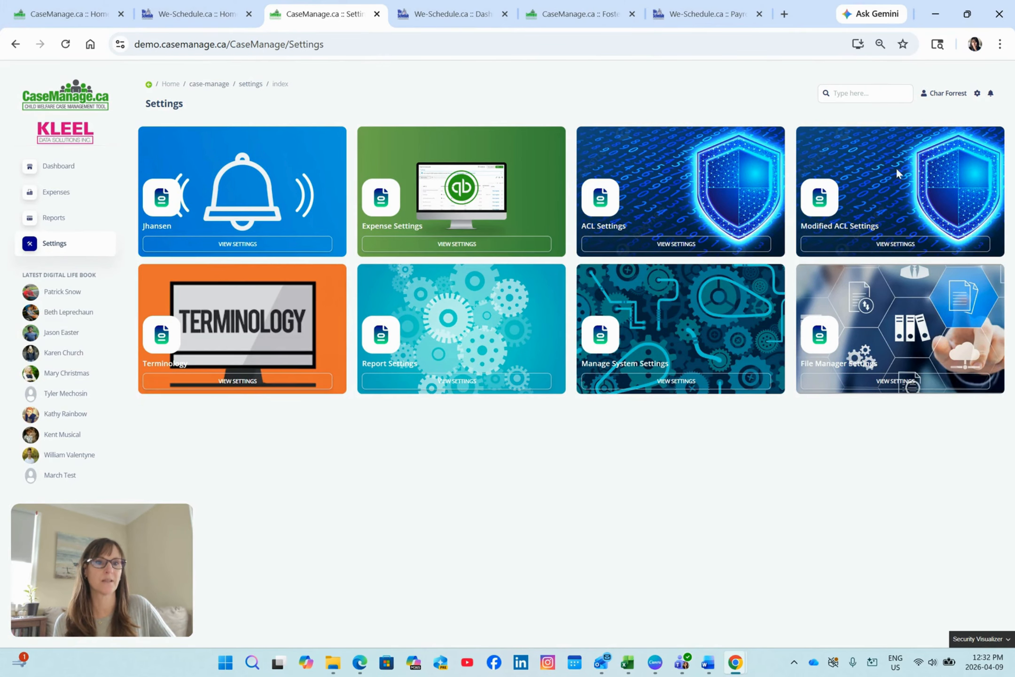
Open the Modified ACL Settings, then collapse and re-expand the Dashboard Access section.
left_click(883, 245)
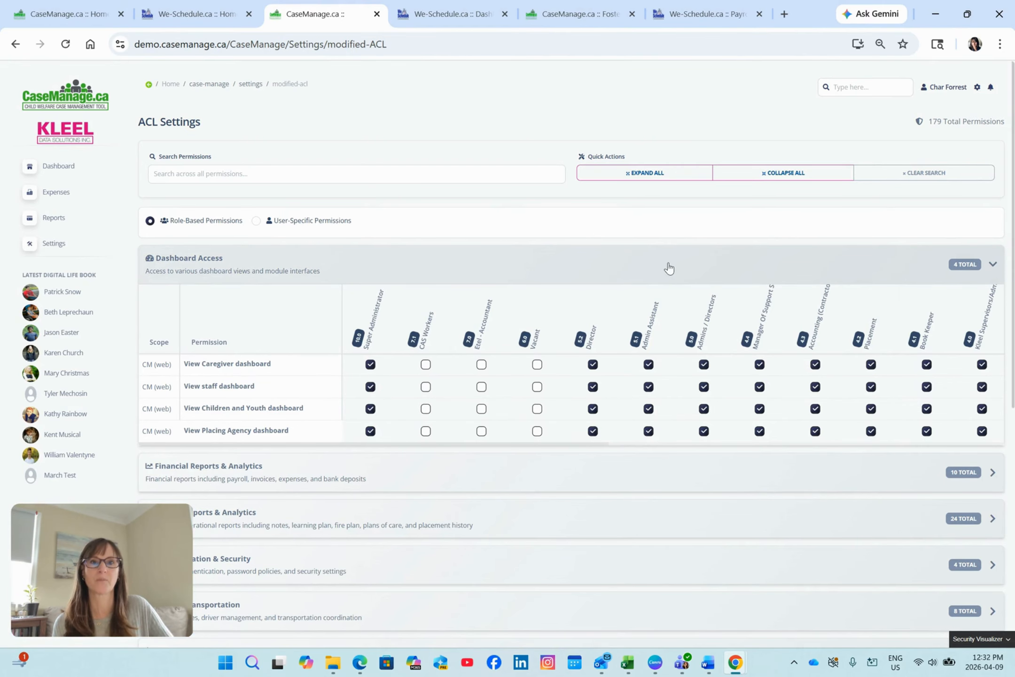
scroll(669, 268, "down", 1)
scroll(663, 265, "down", 1)
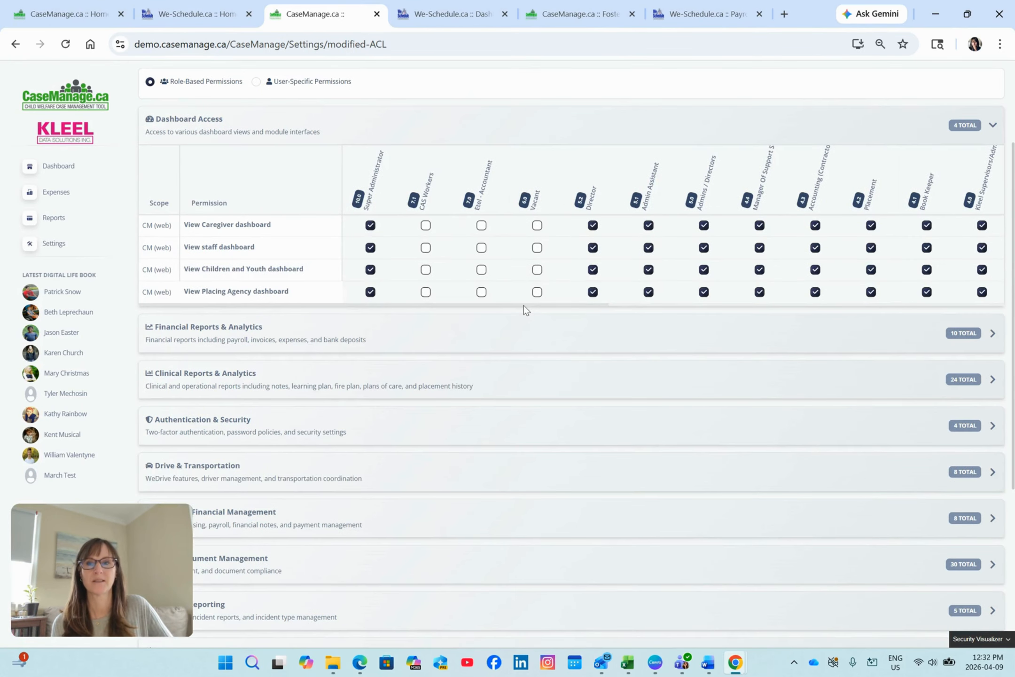
scroll(507, 278, "up", 2)
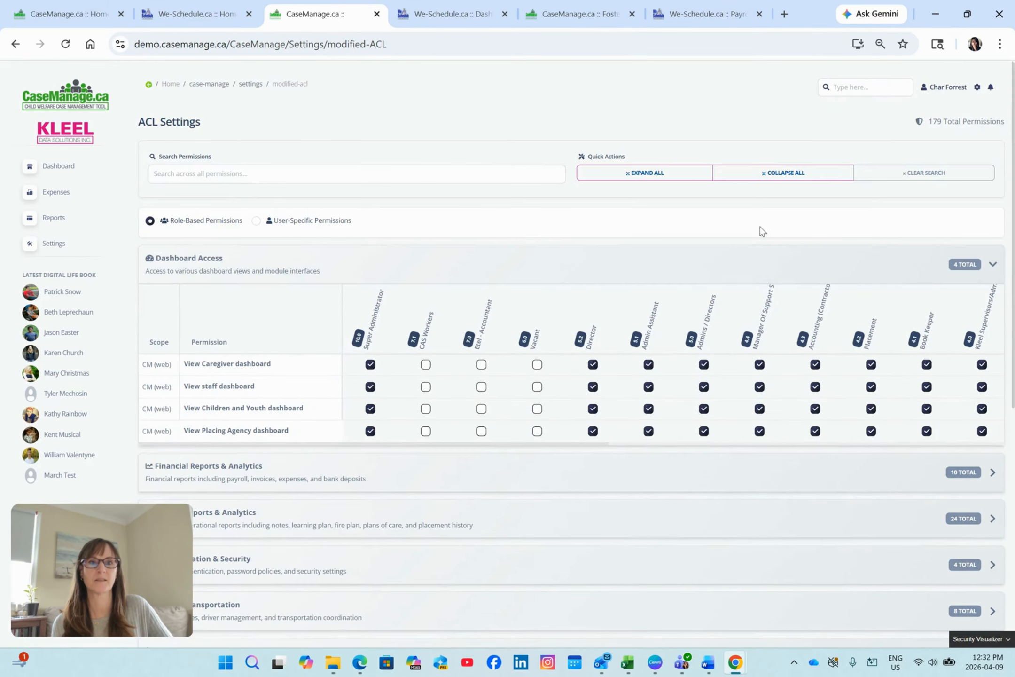
left_click(991, 265)
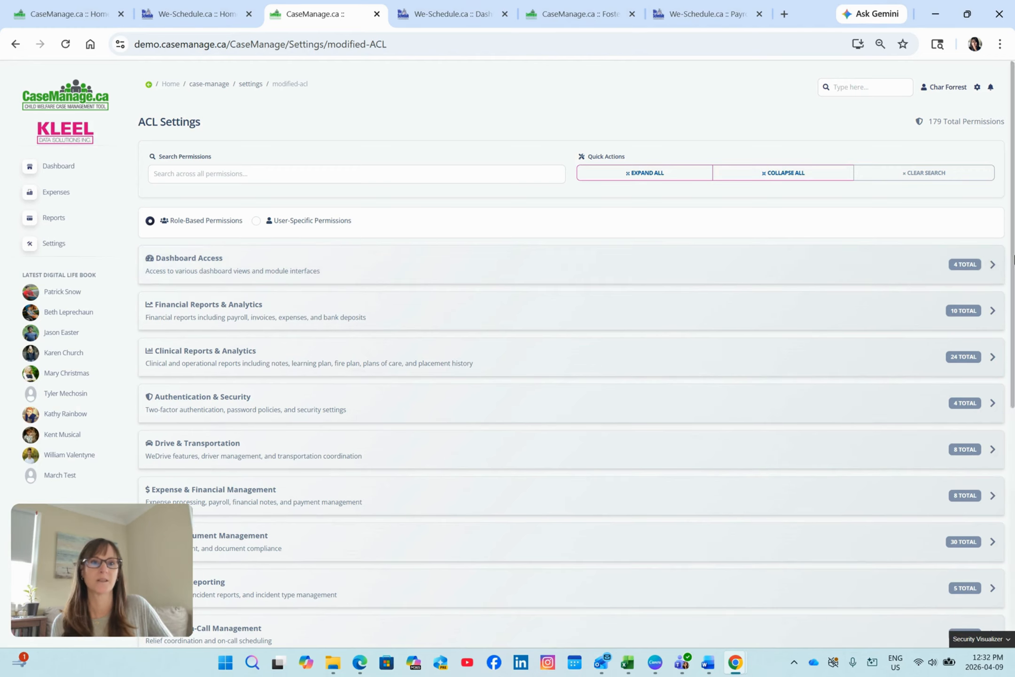
left_click(990, 266)
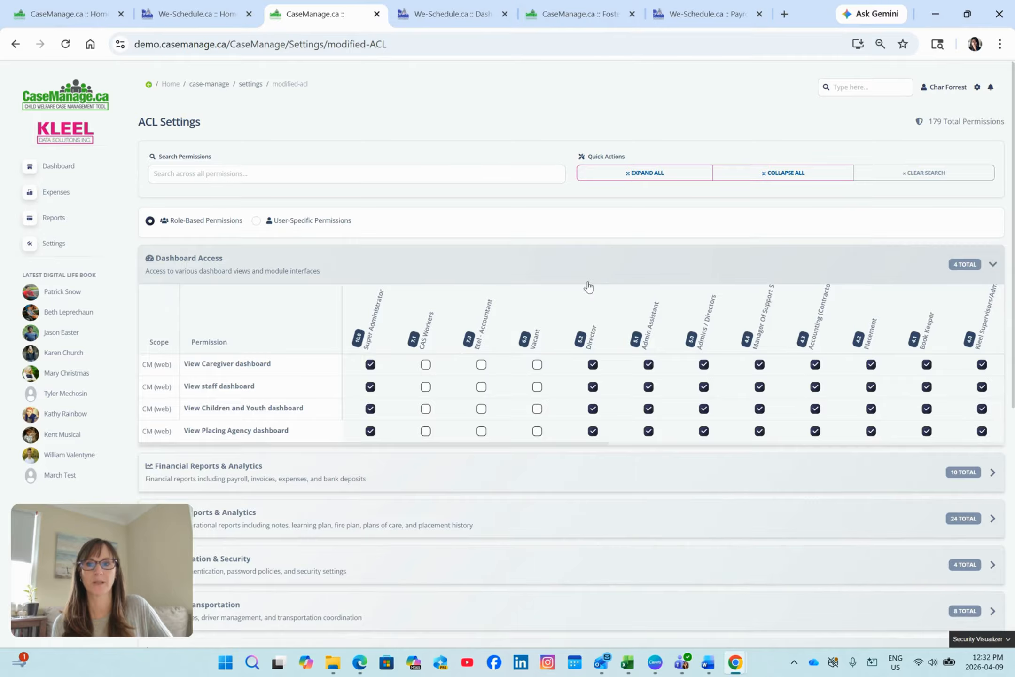
In Dashboard Access, remove all four dashboard permissions from the 4.3 Accounting role and View Children and Youth dashboard from the Book Keeper role.
scroll(589, 285, "down", 3)
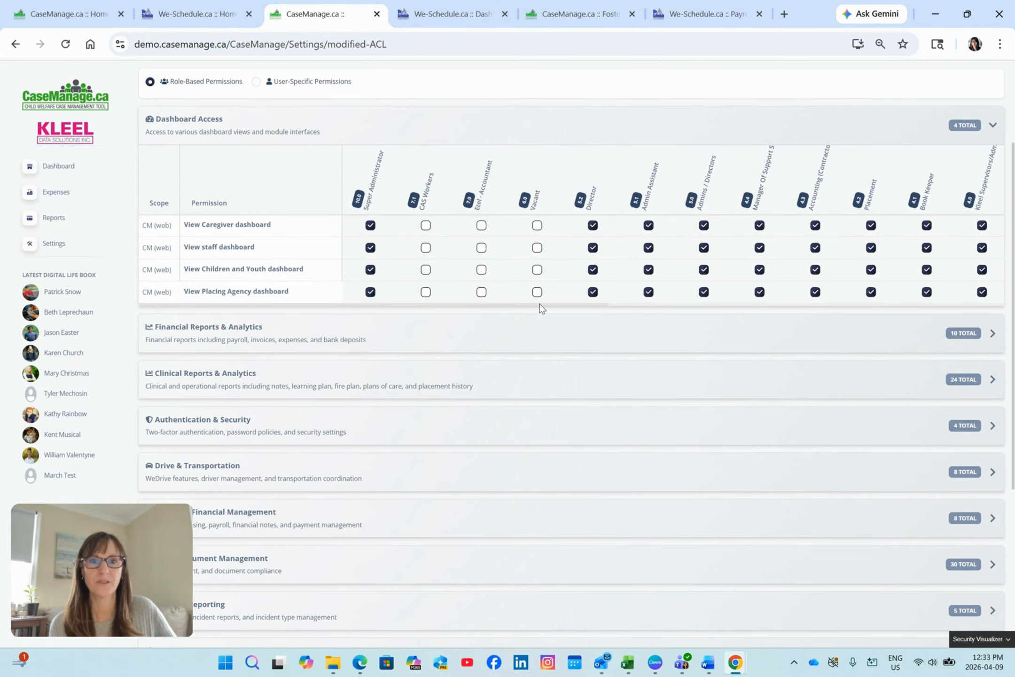
left_click_drag(540, 306, 752, 309)
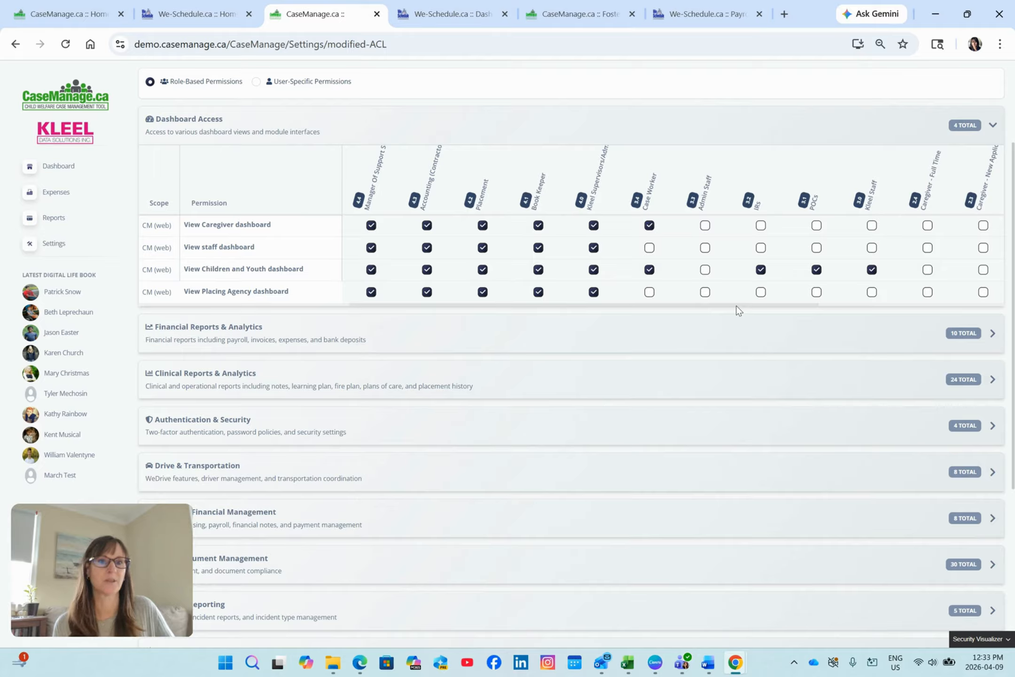
left_click_drag(741, 304, 936, 286)
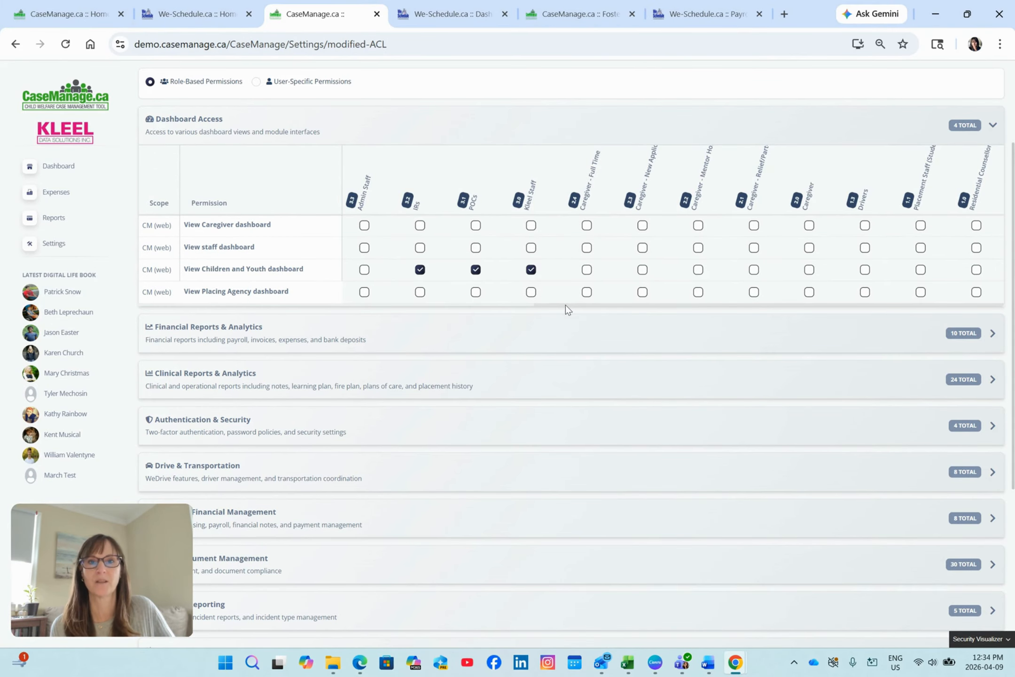
left_click_drag(566, 304, 263, 297)
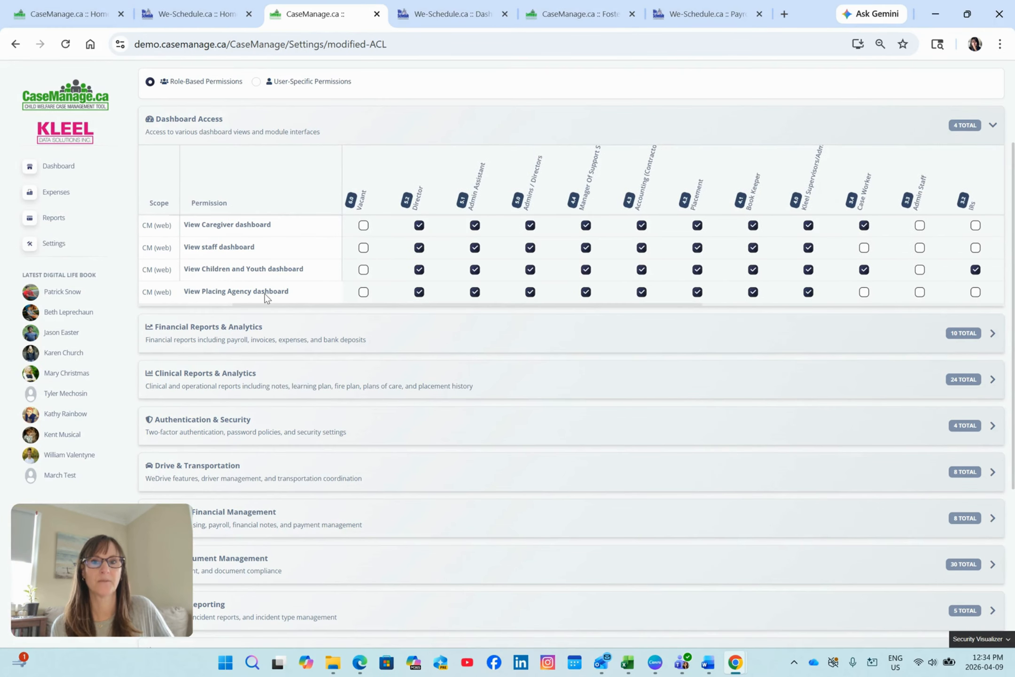
left_click(641, 225)
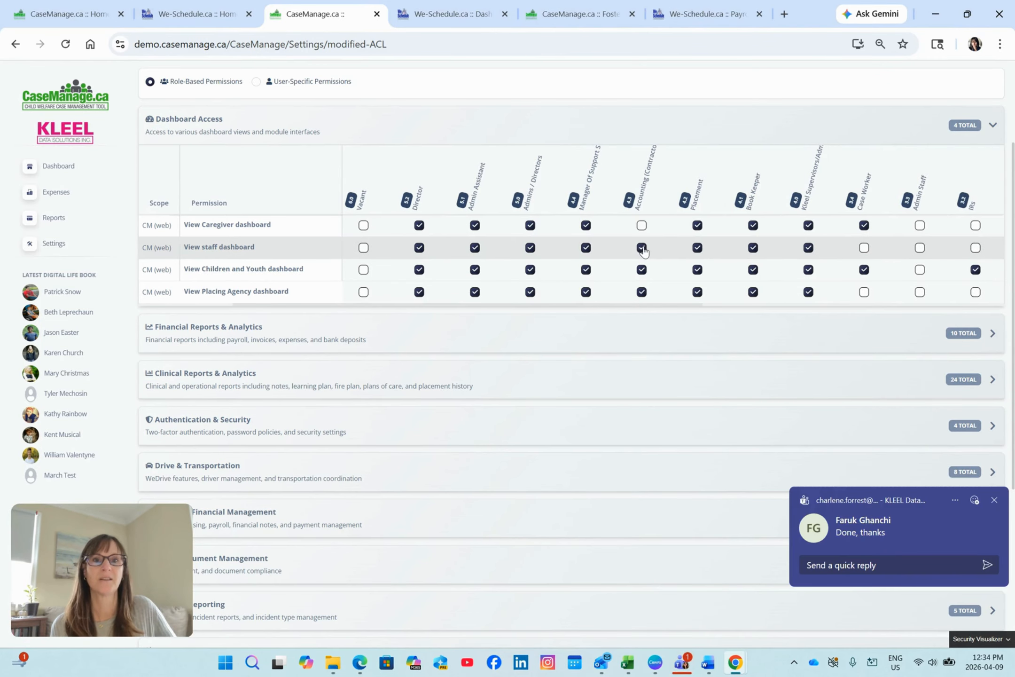
left_click(641, 248)
left_click(641, 270)
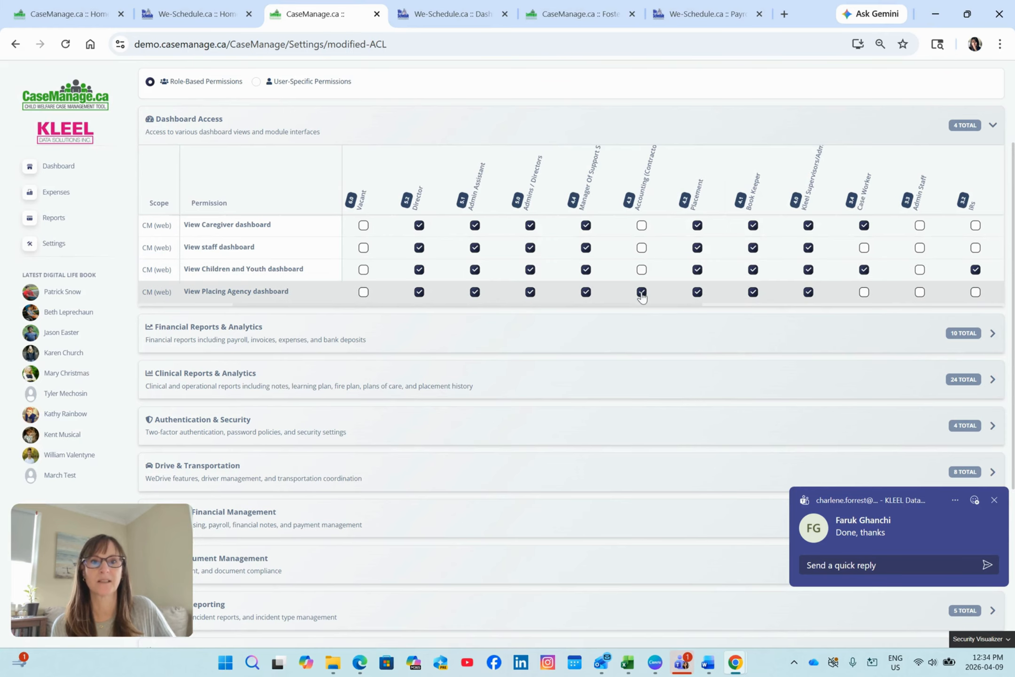
left_click(642, 292)
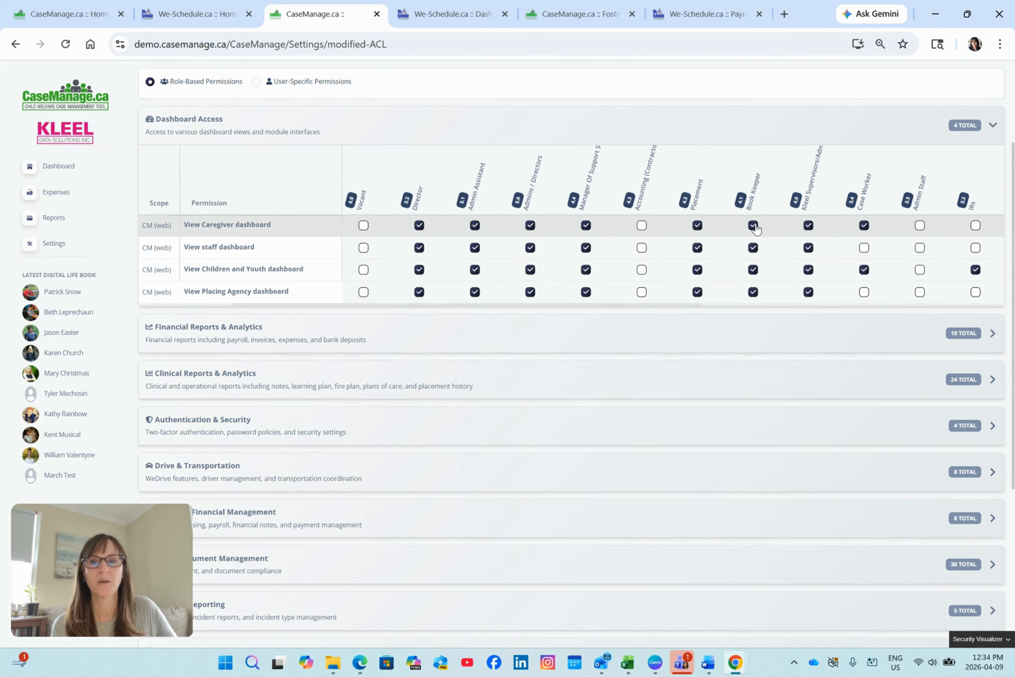
left_click(753, 269)
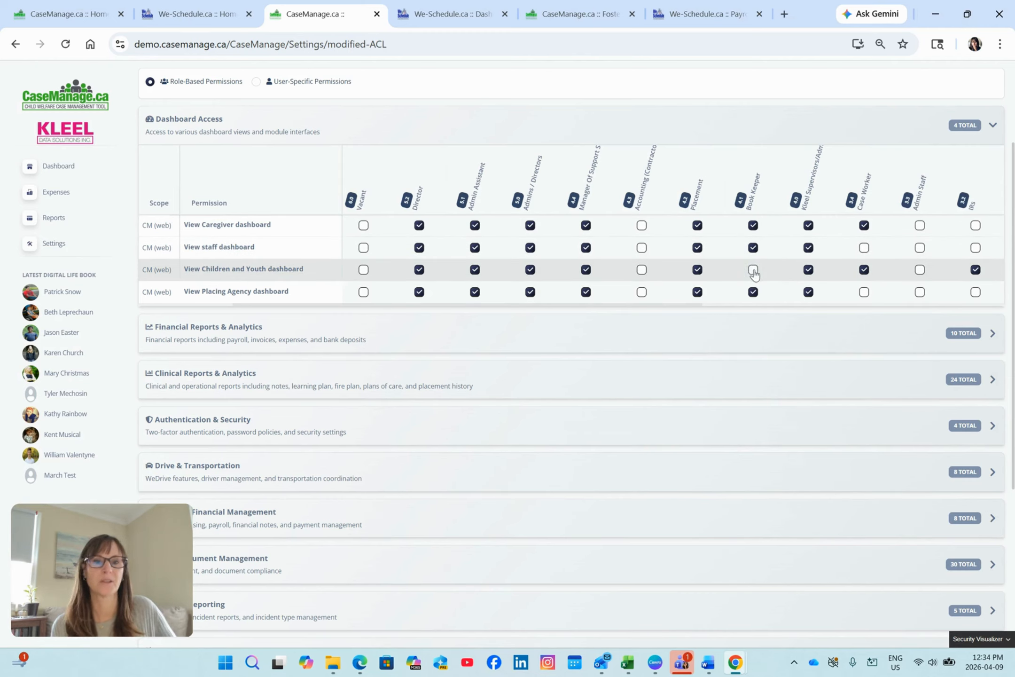
left_click_drag(600, 308, 456, 315)
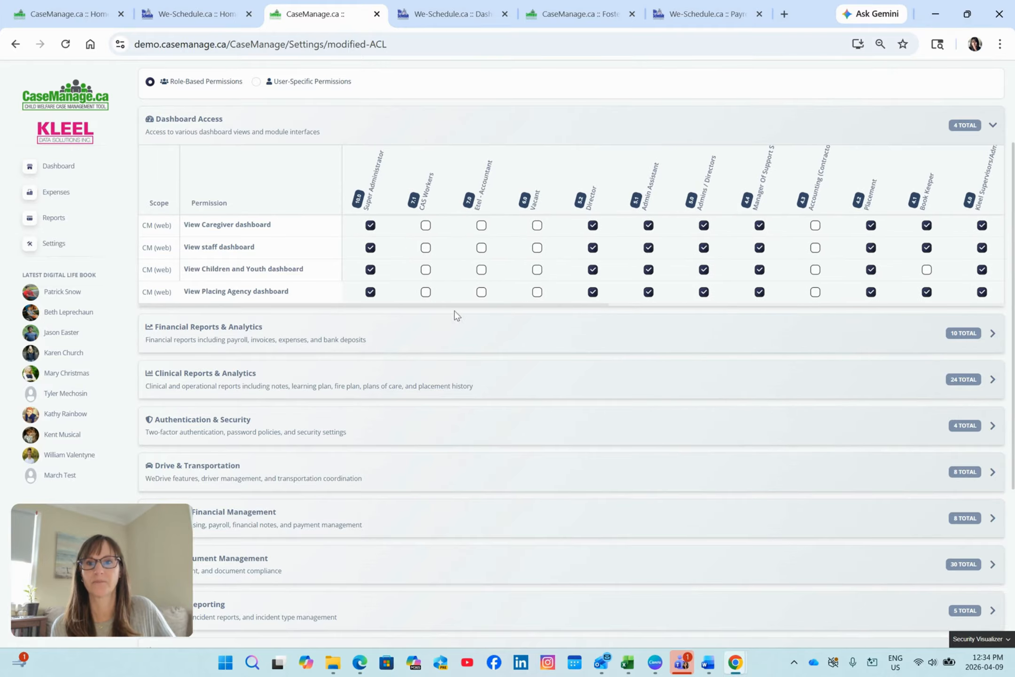
In Financial Reports & Analytics, grant the Book Keeper role View Residential Counsellors payroll report and Can Download Expense CSV Report.
left_click(563, 342)
scroll(386, 348, "down", 4)
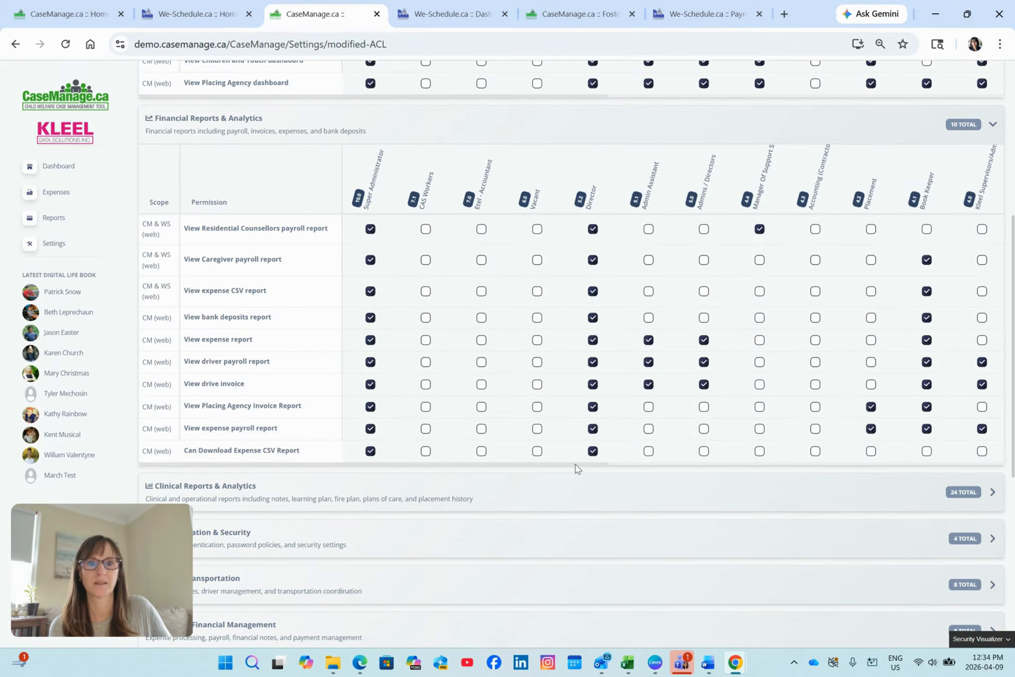
left_click_drag(576, 467, 767, 466)
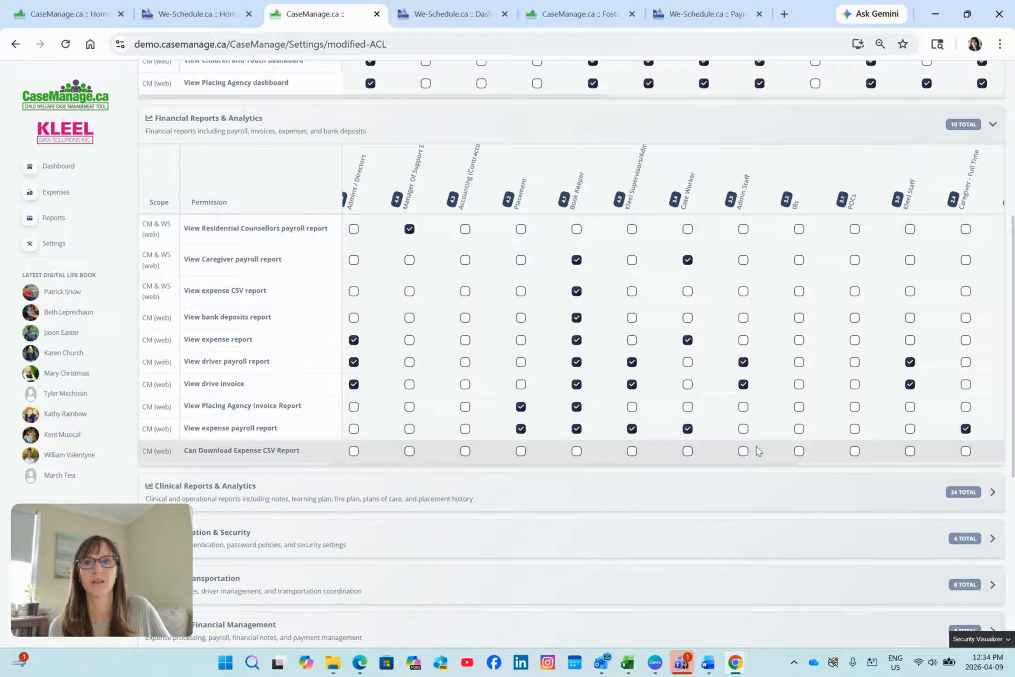
left_click(577, 230)
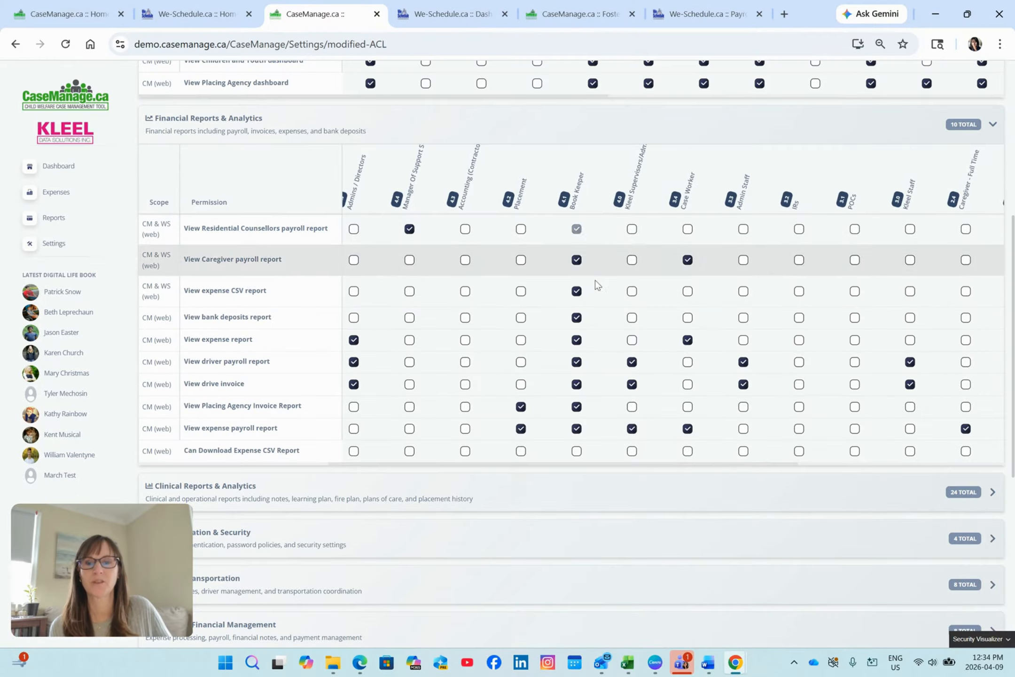
left_click(577, 451)
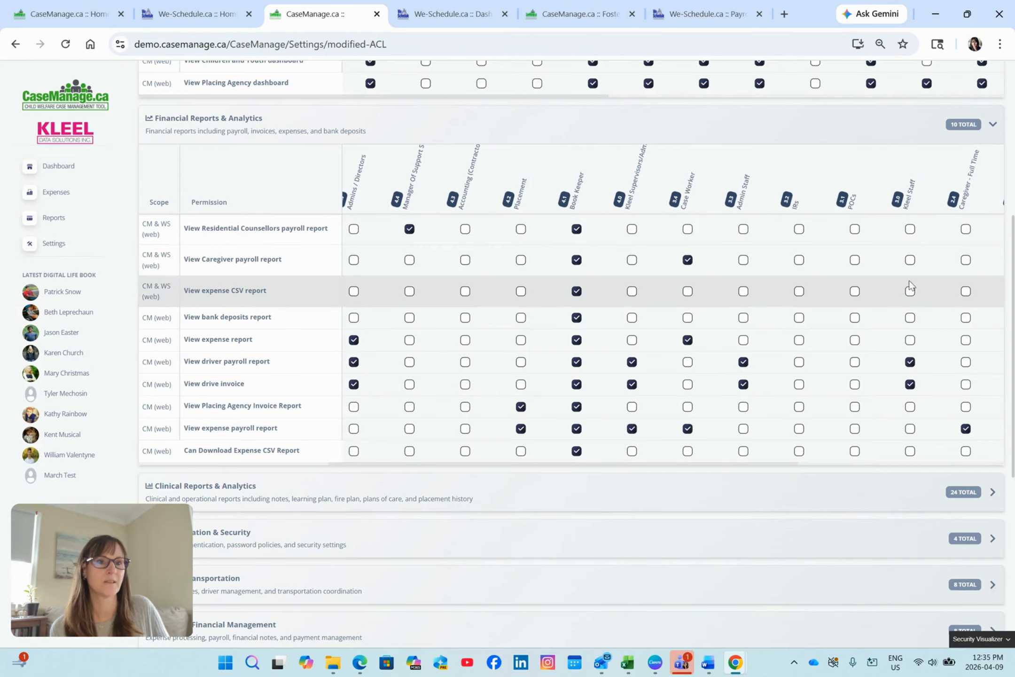
Examine the financial report permissions across the staff, caregiver and driver roles.
left_click(910, 384)
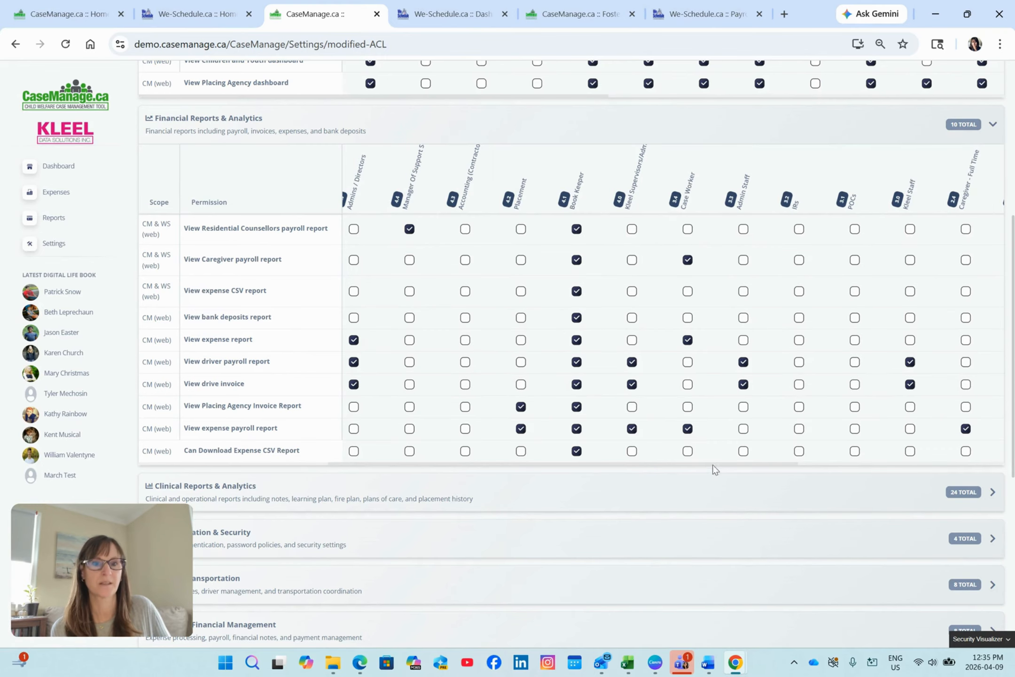
left_click_drag(663, 464, 817, 472)
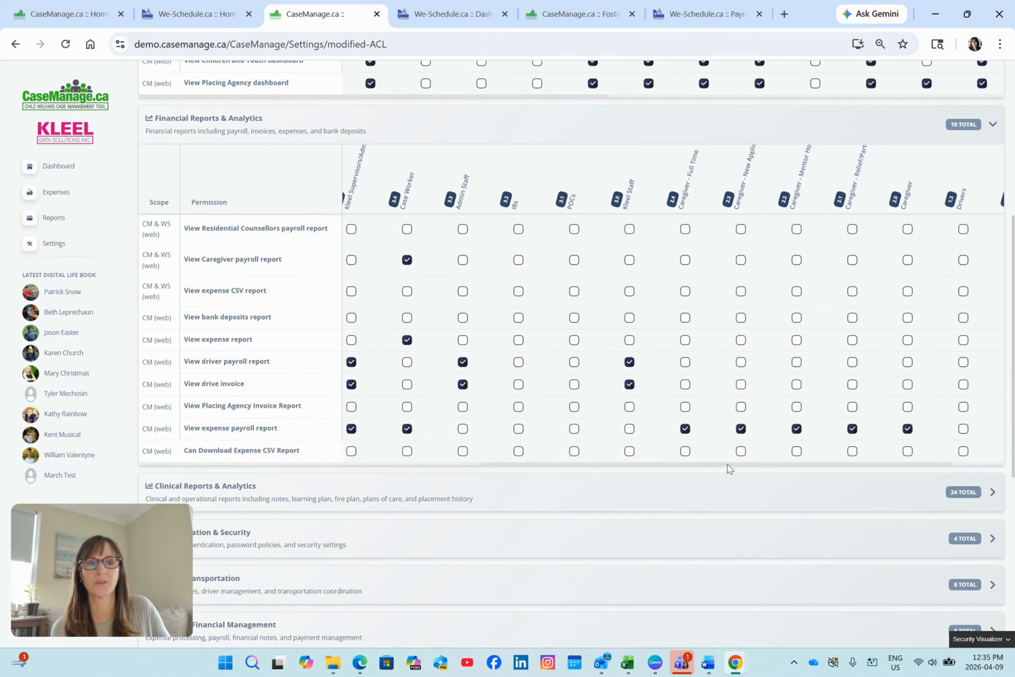
left_click_drag(725, 465, 399, 470)
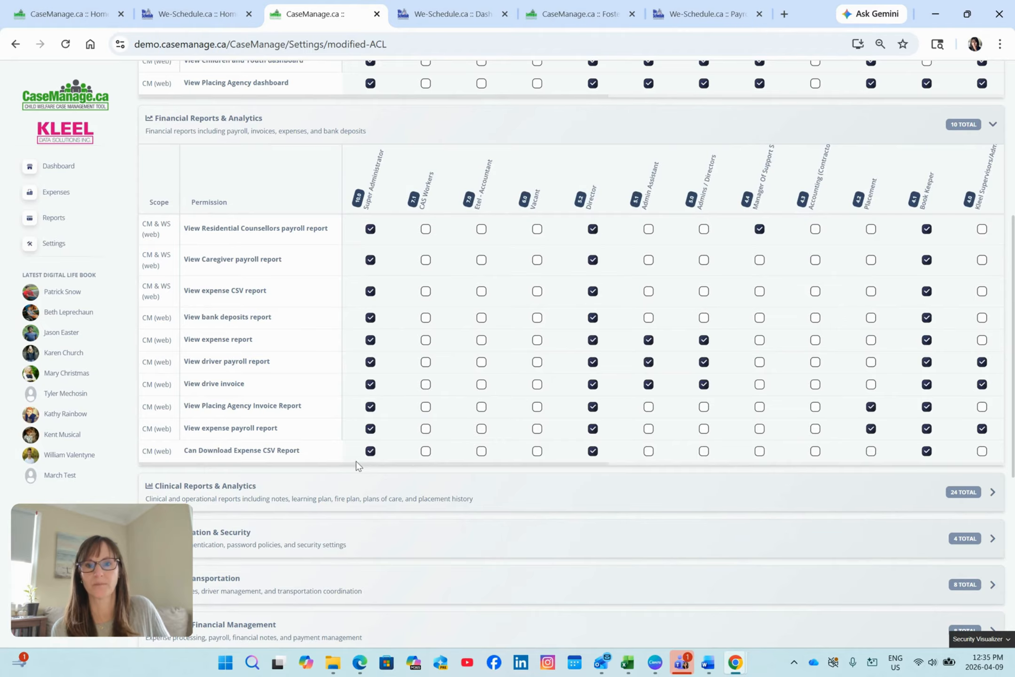
Expand Clinical Reports & Analytics and review its report permissions across the roles, down to the Birthday and Age Report.
scroll(399, 487, "down", 3)
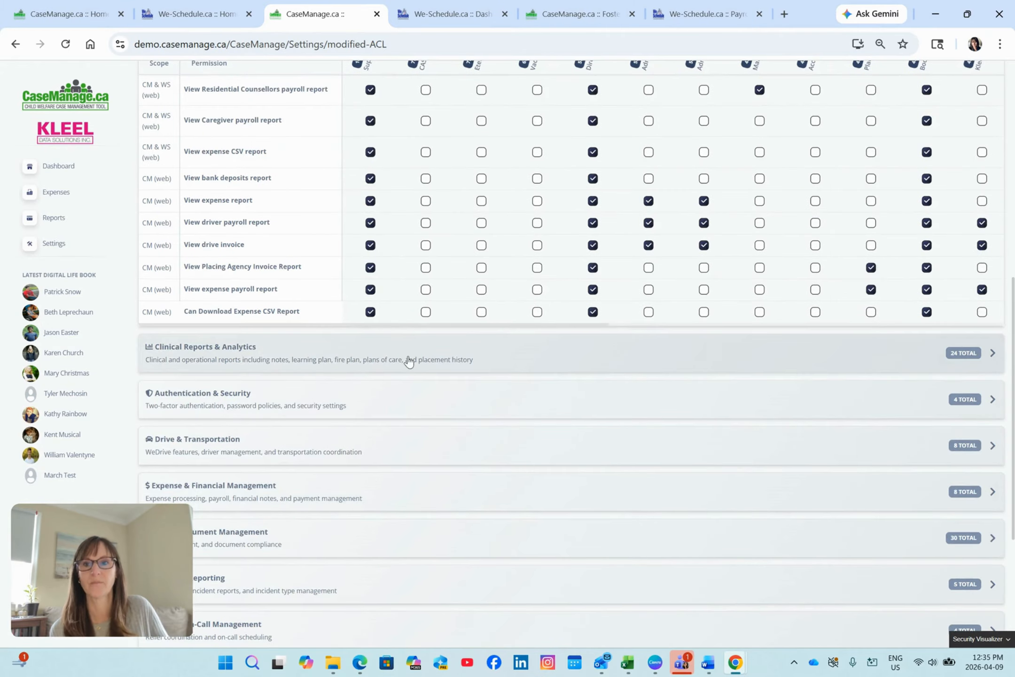
left_click(411, 358)
scroll(412, 360, "down", 2)
scroll(411, 358, "down", 3)
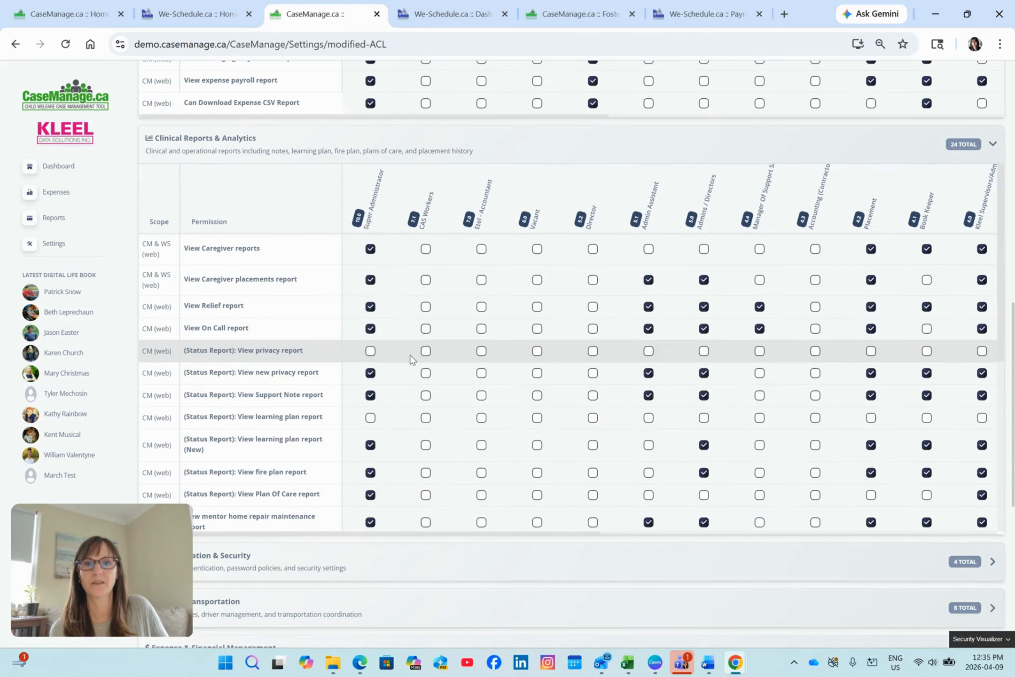
scroll(410, 358, "down", 2)
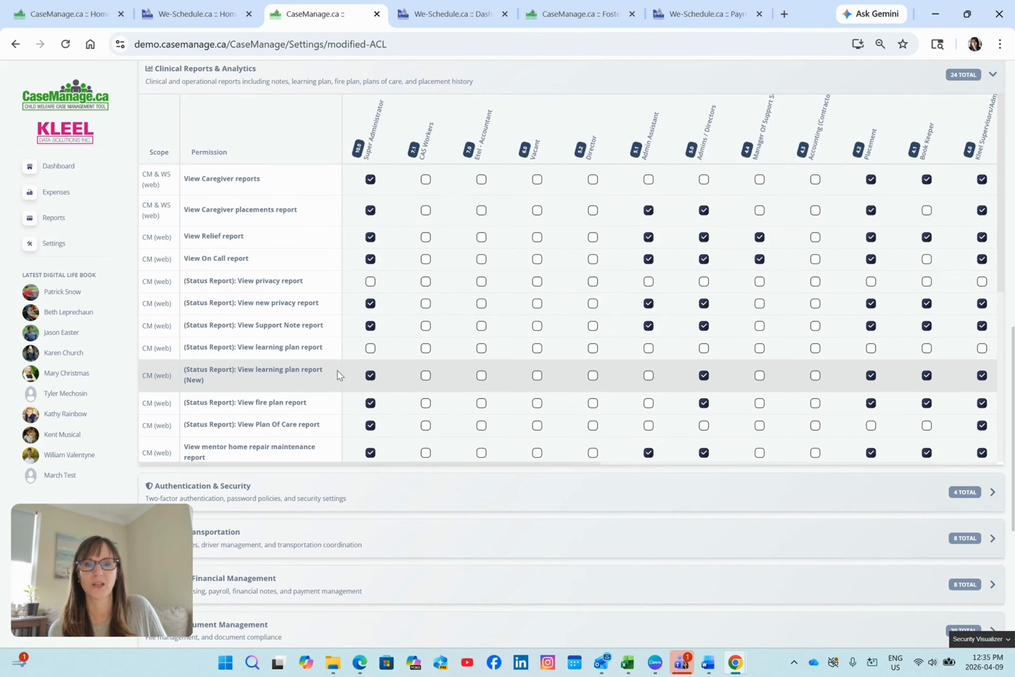
left_click_drag(396, 465, 626, 465)
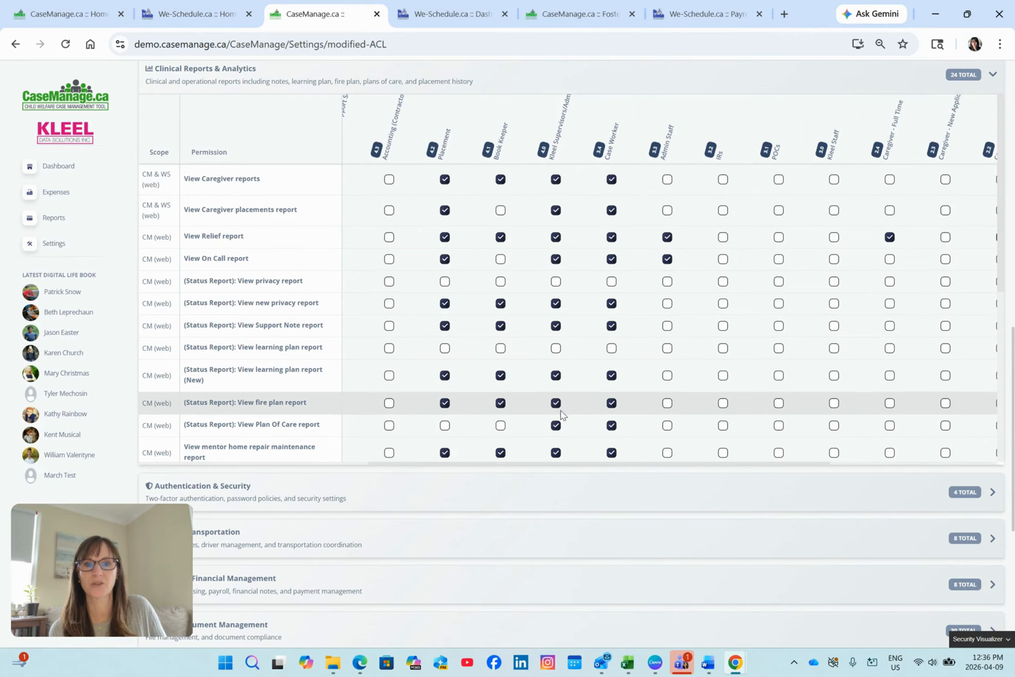
scroll(535, 424, "down", 1)
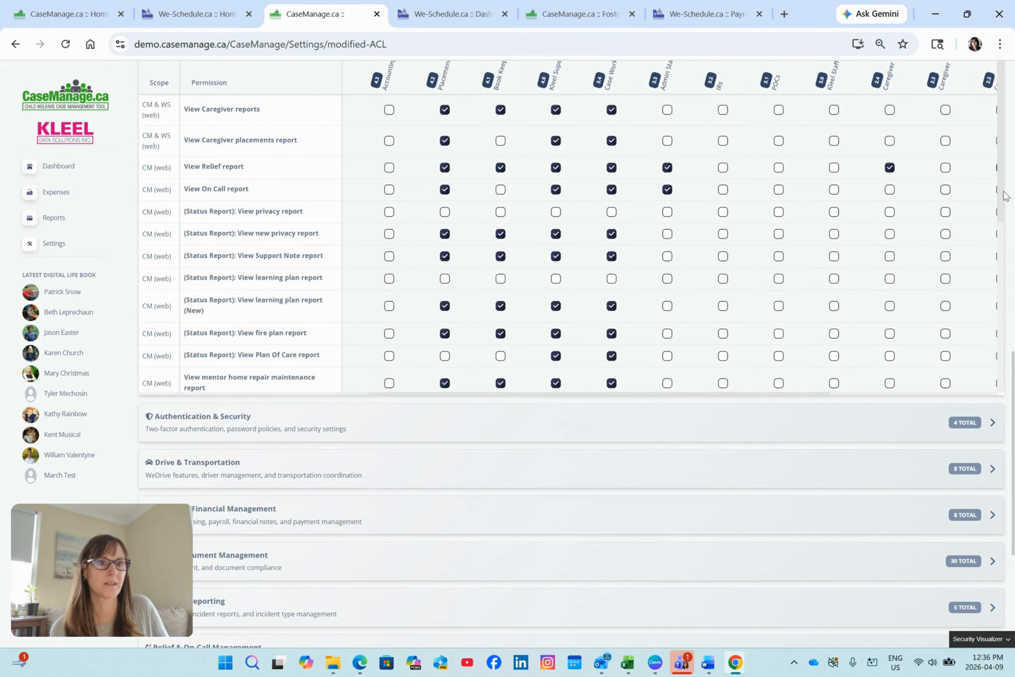
left_click_drag(1004, 195, 976, 384)
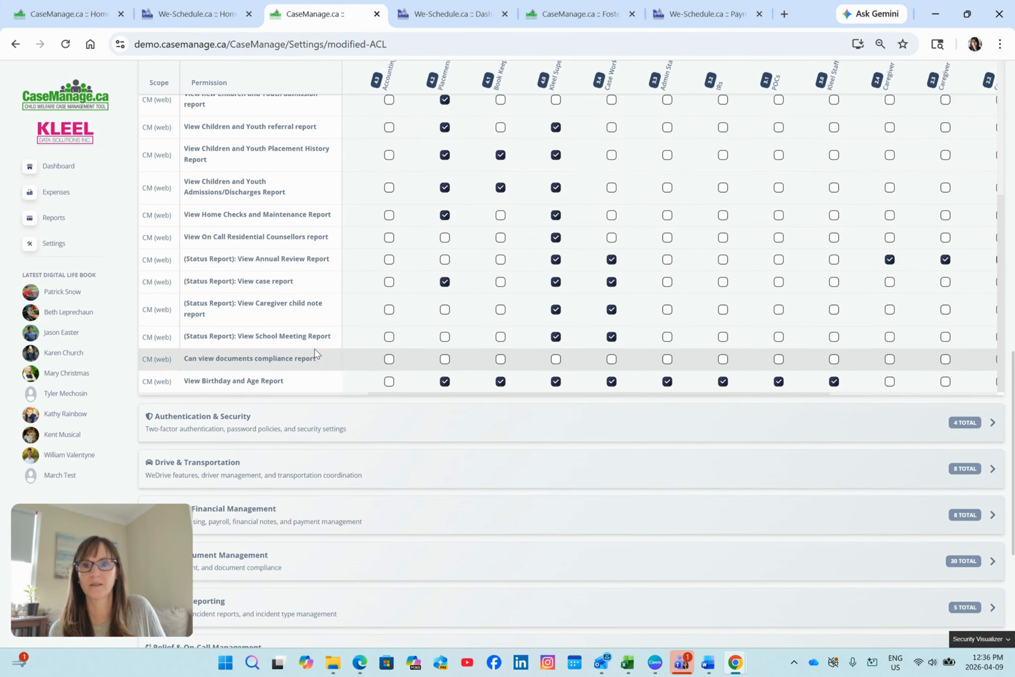
Expand Authentication & Security and review the permissions for enabling TOTP authentication and resetting it for users.
left_click(573, 423)
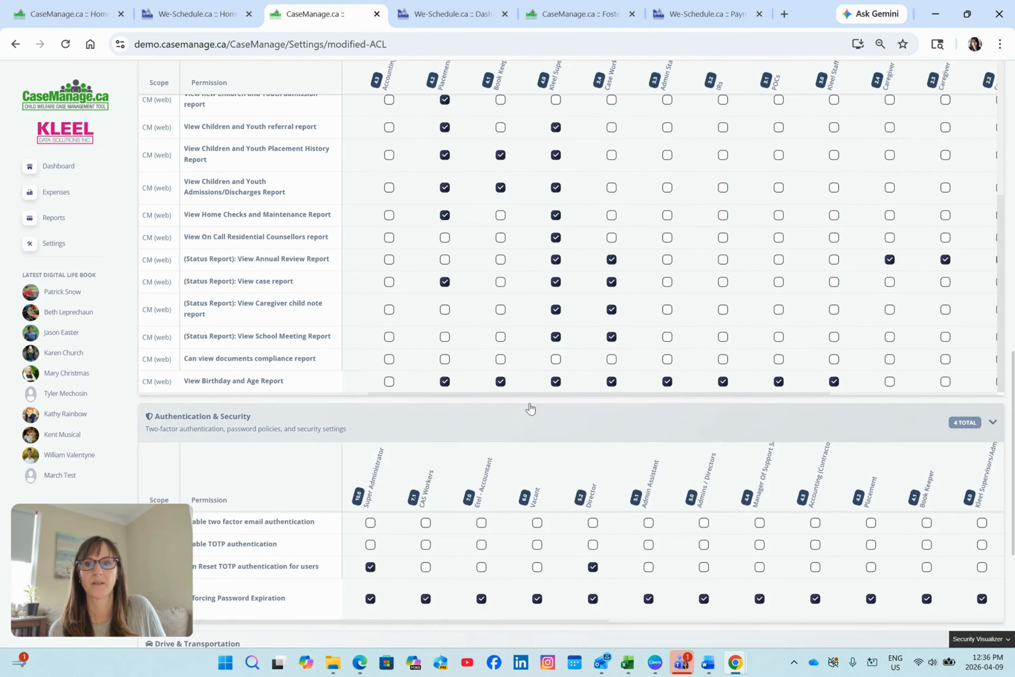
scroll(528, 407, "down", 4)
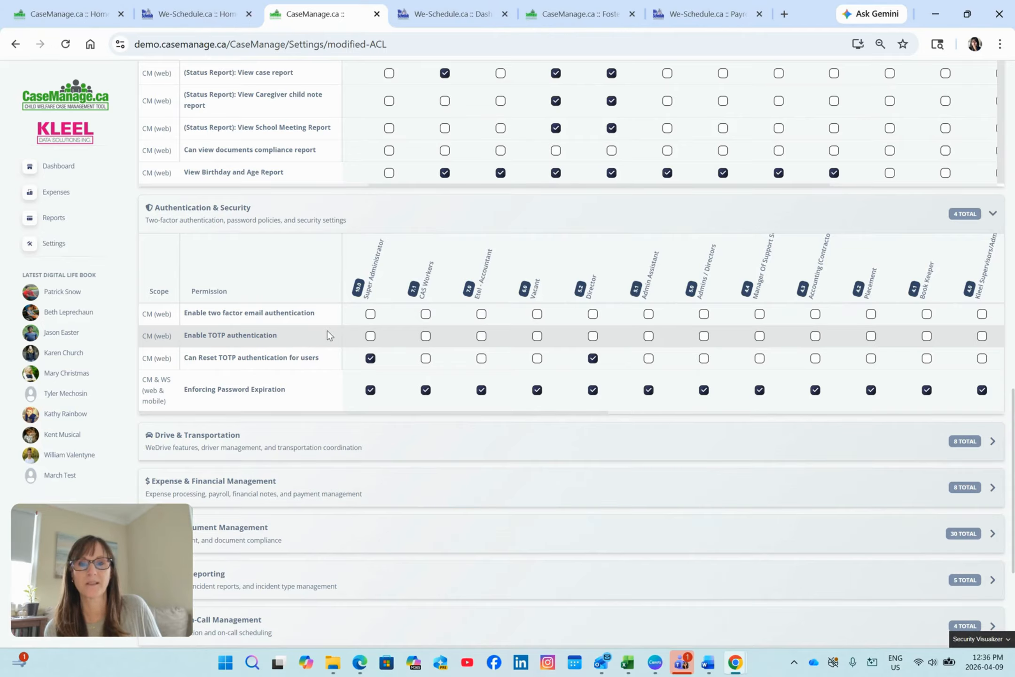
left_click_drag(275, 335, 183, 341)
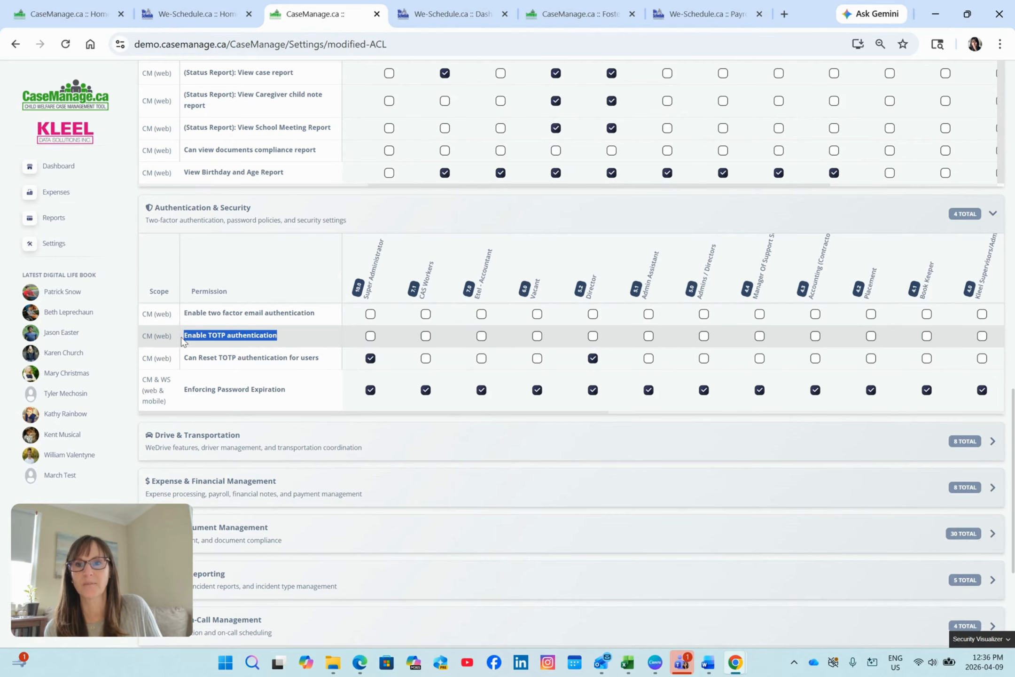
left_click(294, 334)
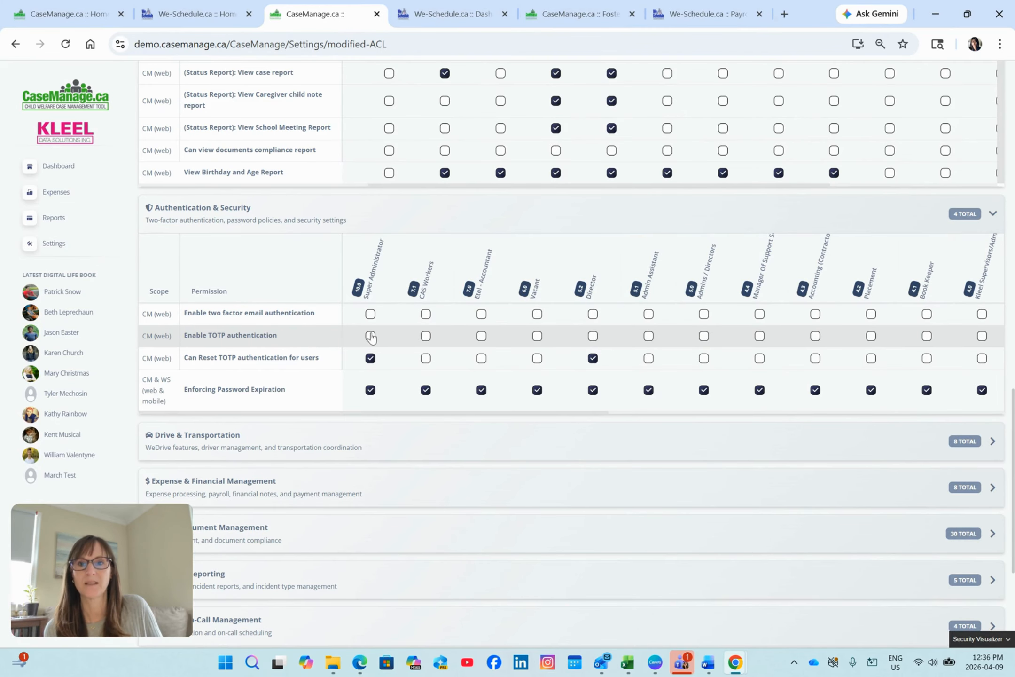
scroll(333, 338, "down", 1)
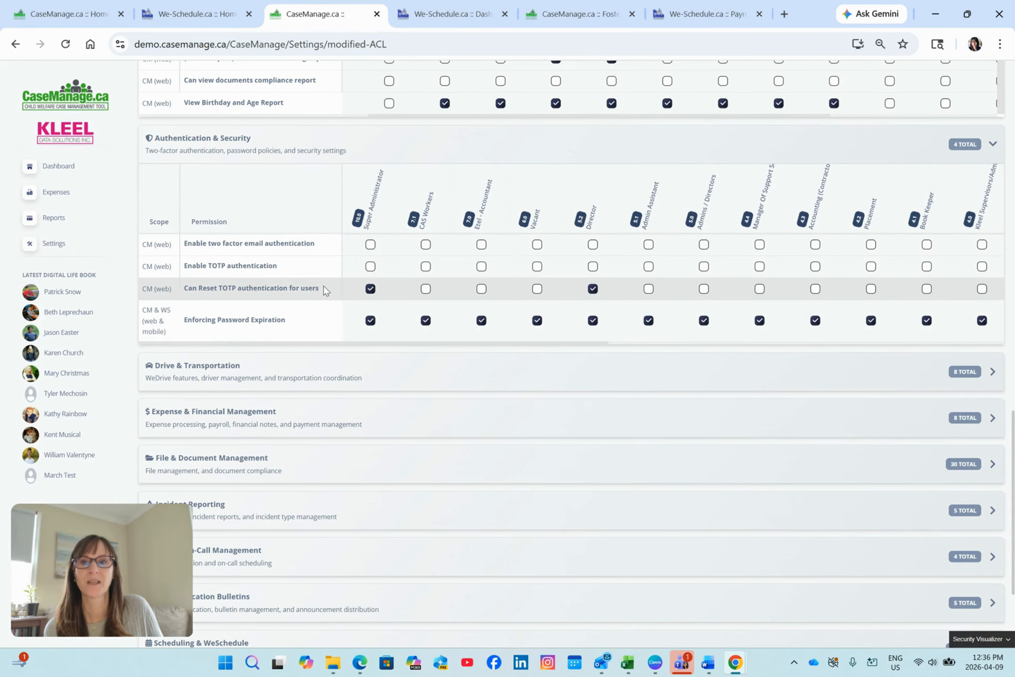
left_click_drag(321, 288, 187, 288)
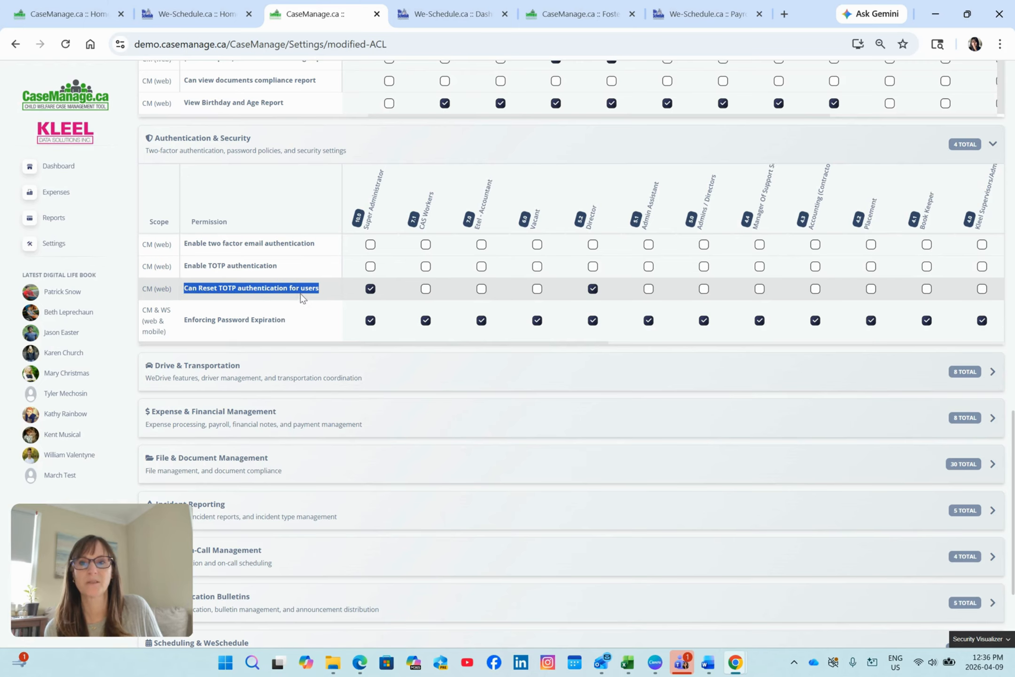
left_click(323, 285)
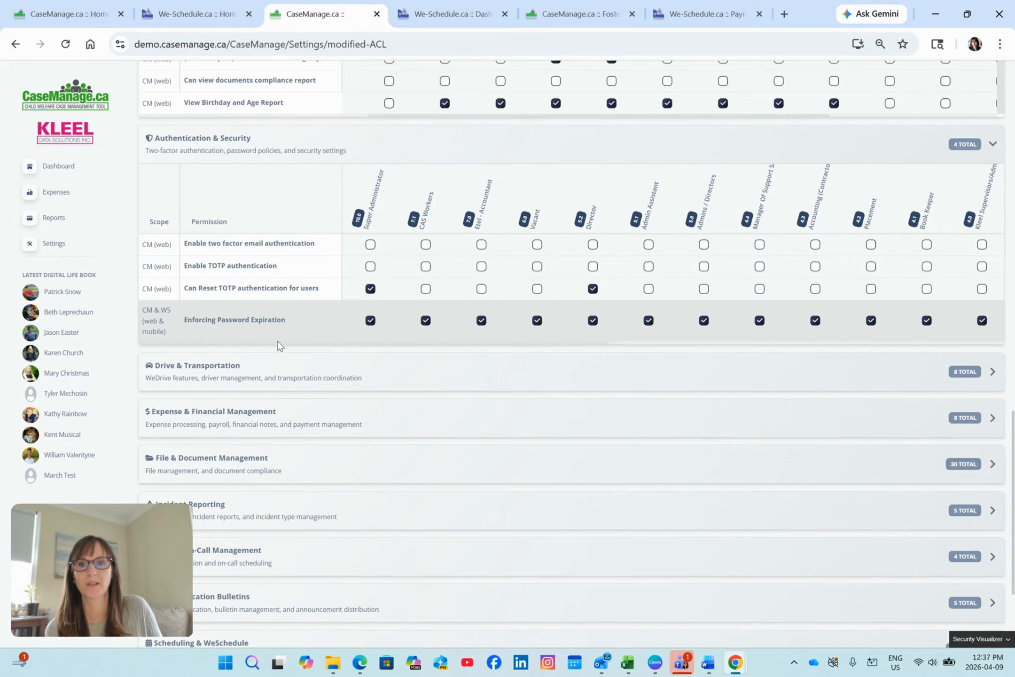
Expand Drive & Transportation and review its We-Drive permissions by role.
scroll(279, 346, "down", 1)
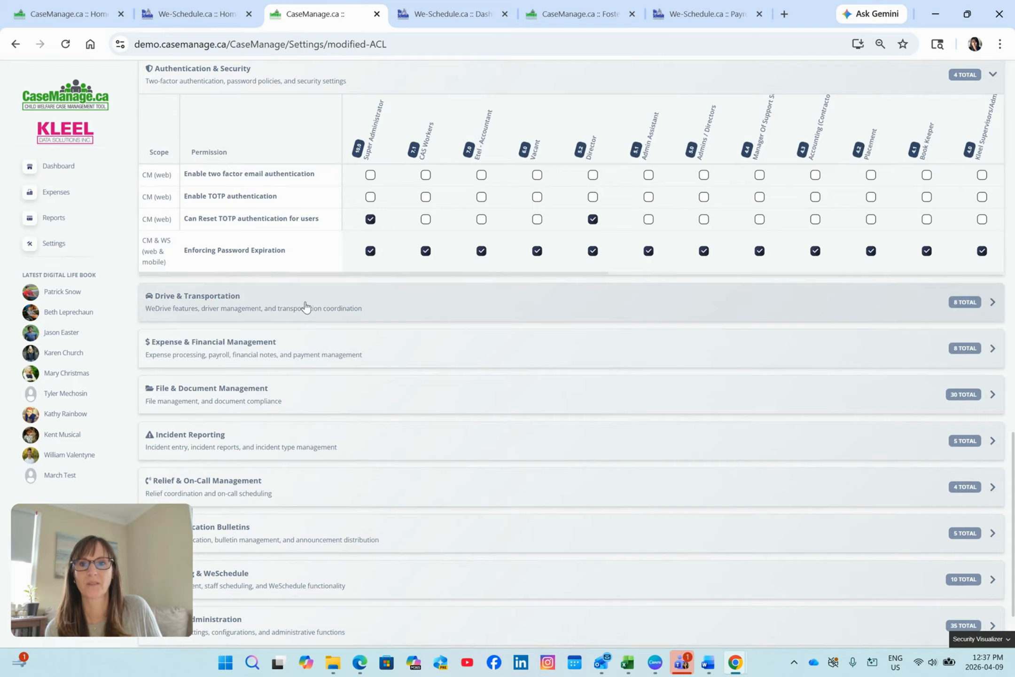
left_click(305, 306)
scroll(303, 308, "down", 2)
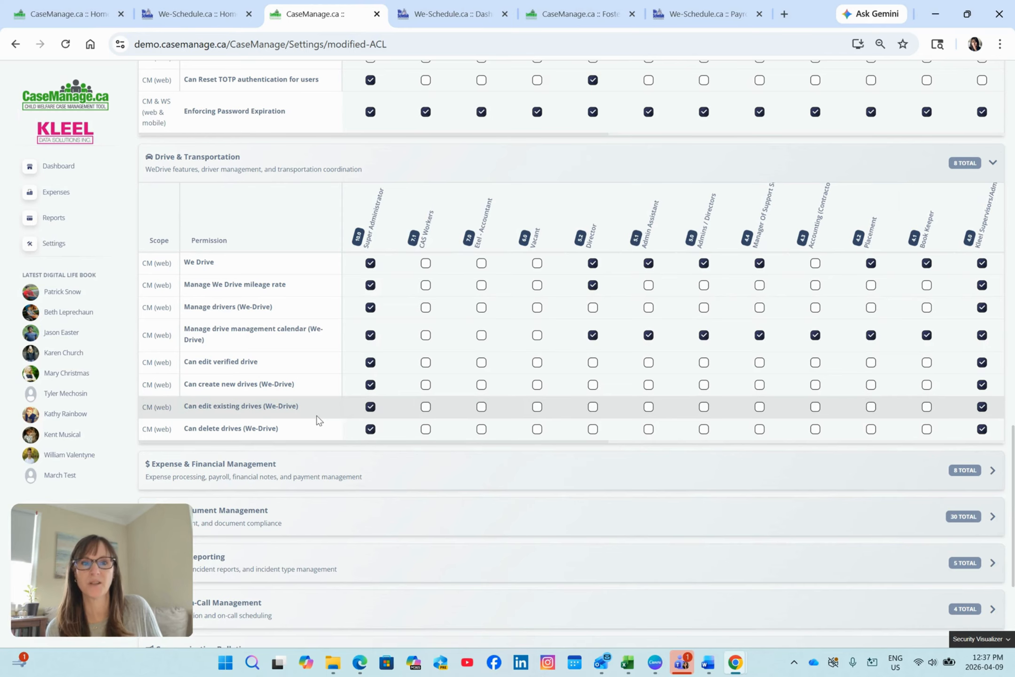
Expand Expense & Financial Management and review its expense, payout and financial note permissions by role.
scroll(318, 423, "down", 3)
left_click(323, 349)
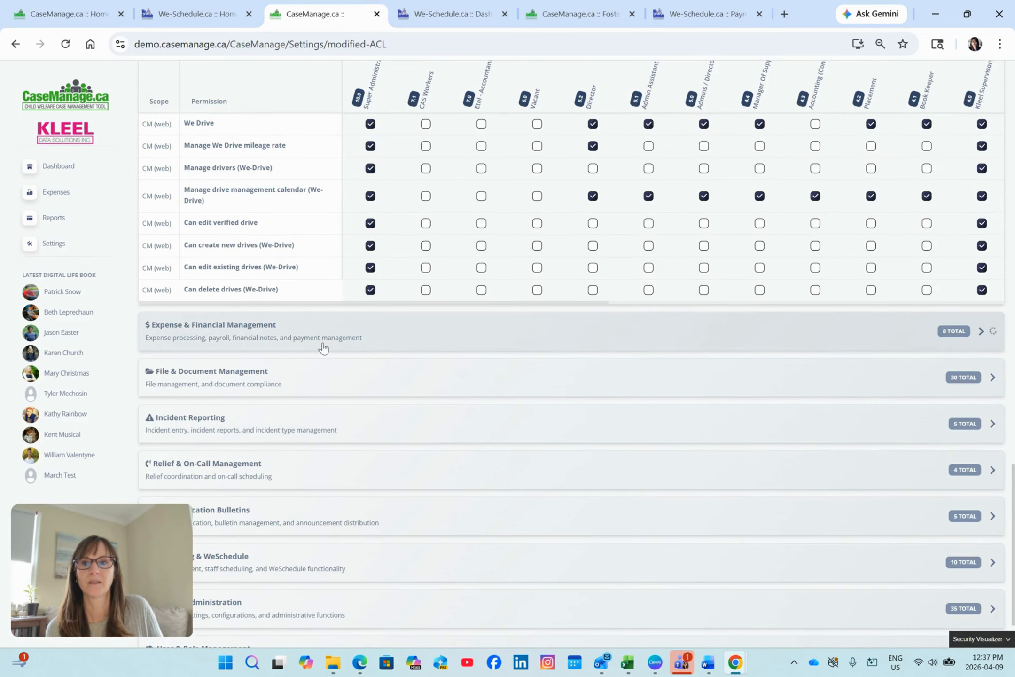
scroll(323, 350, "down", 3)
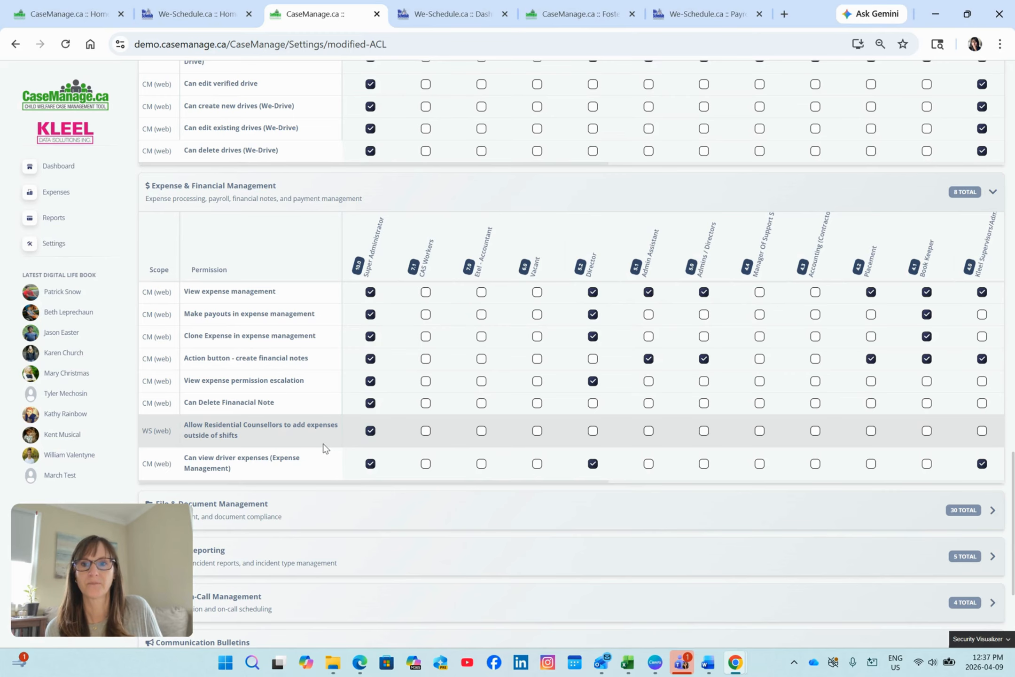
scroll(323, 447, "down", 1)
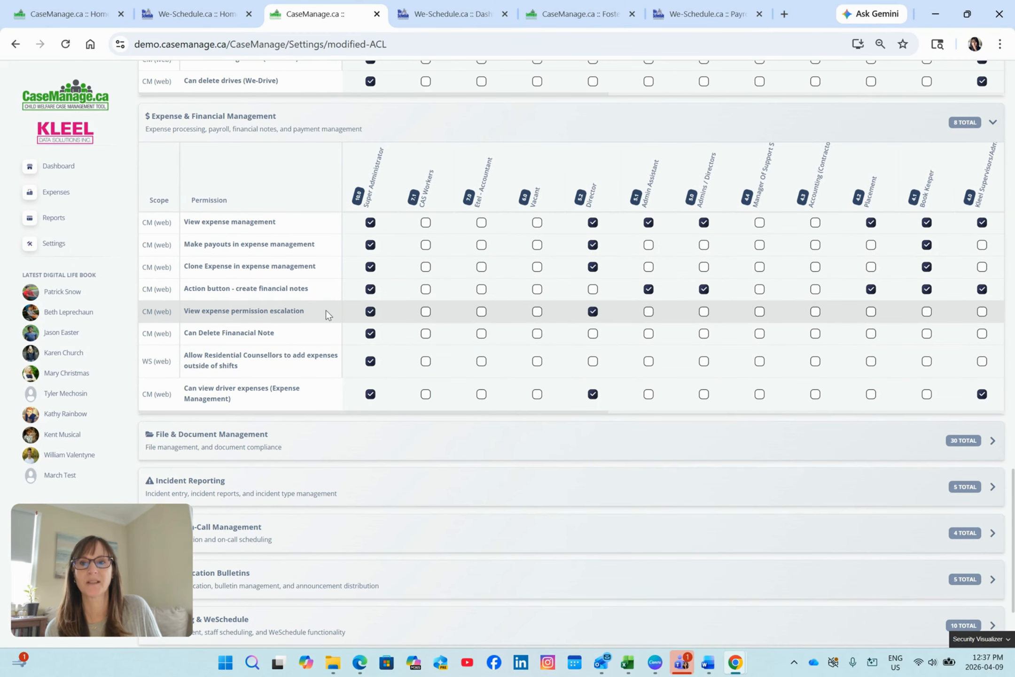
Expand File & Document Management and review its file manager permissions by role, down to deleting files and folders.
scroll(308, 343, "down", 1)
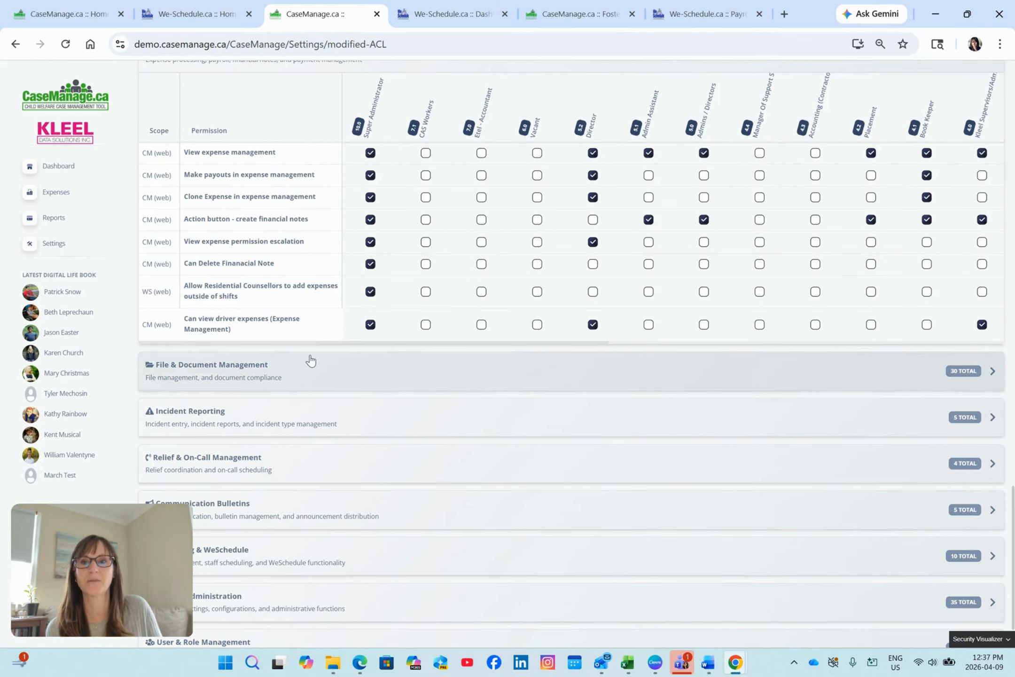
left_click(310, 360)
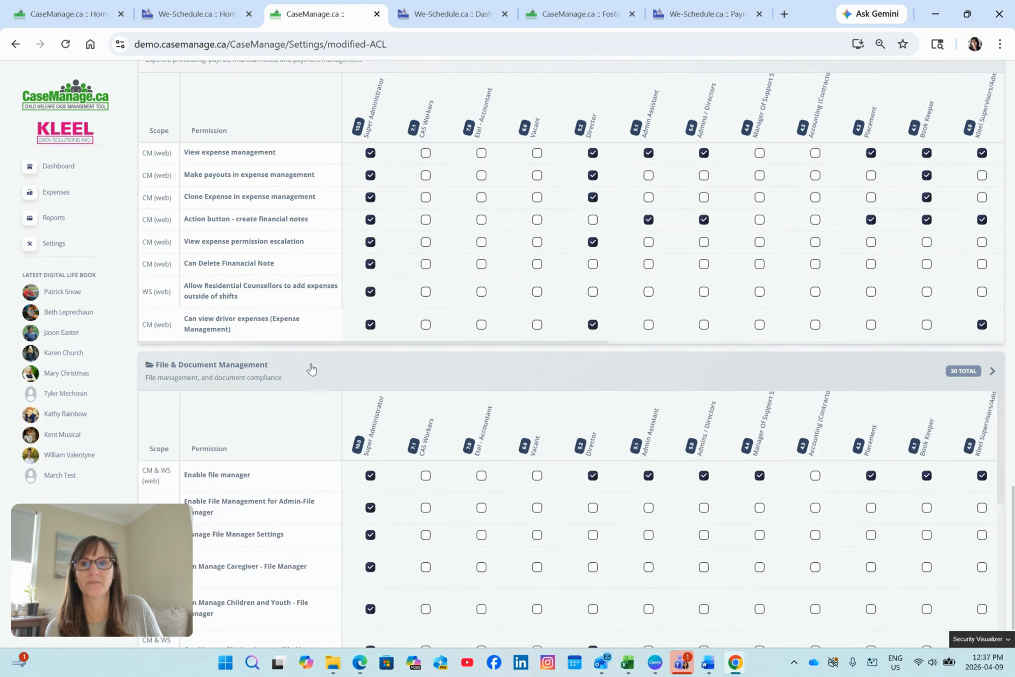
scroll(312, 367, "down", 1)
scroll(313, 364, "down", 2)
scroll(322, 358, "down", 1)
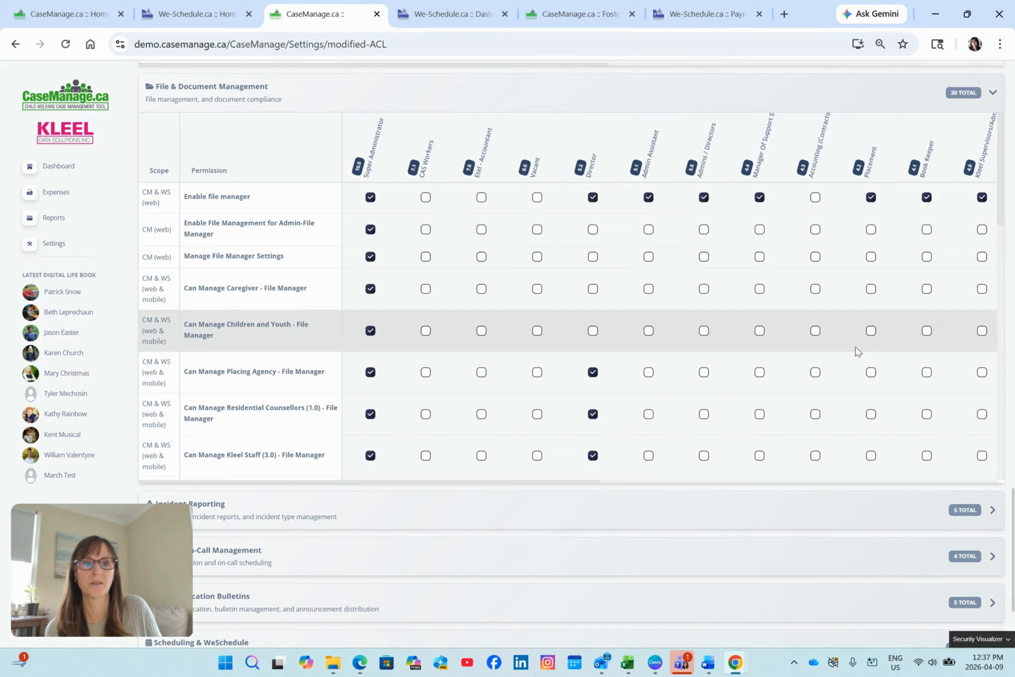
left_click_drag(1002, 211, 979, 472)
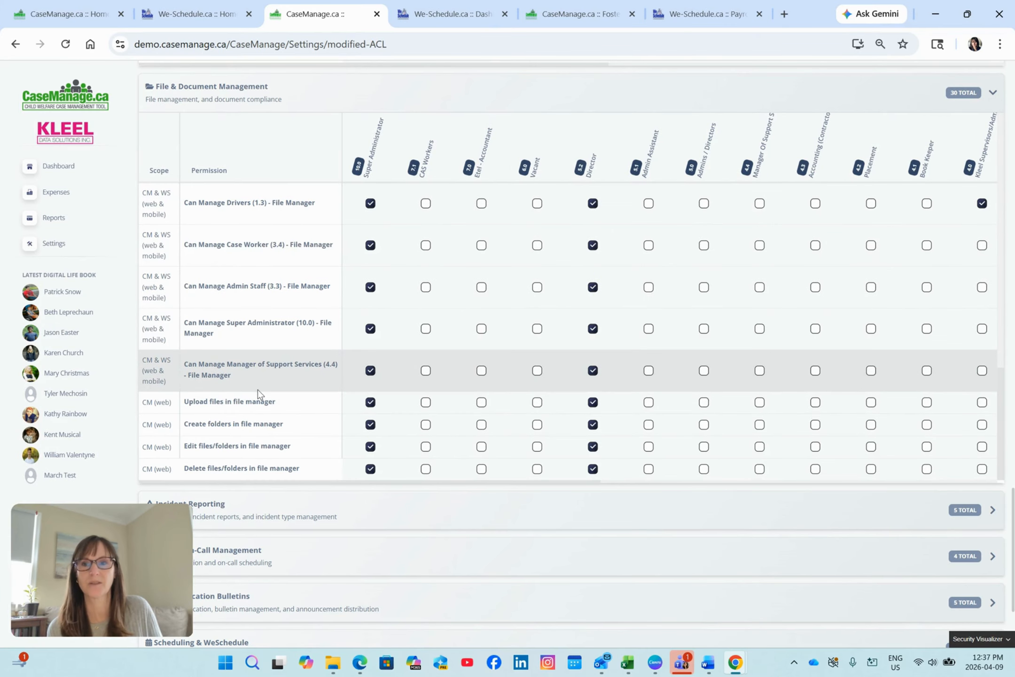
scroll(257, 389, "up", 5)
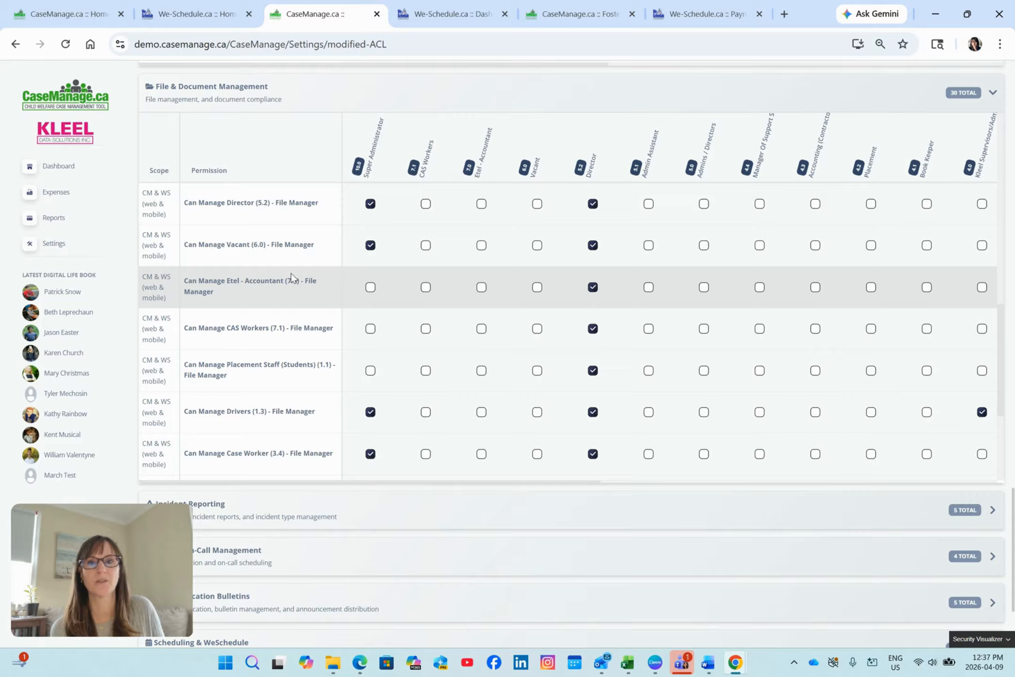
scroll(291, 272, "up", 5)
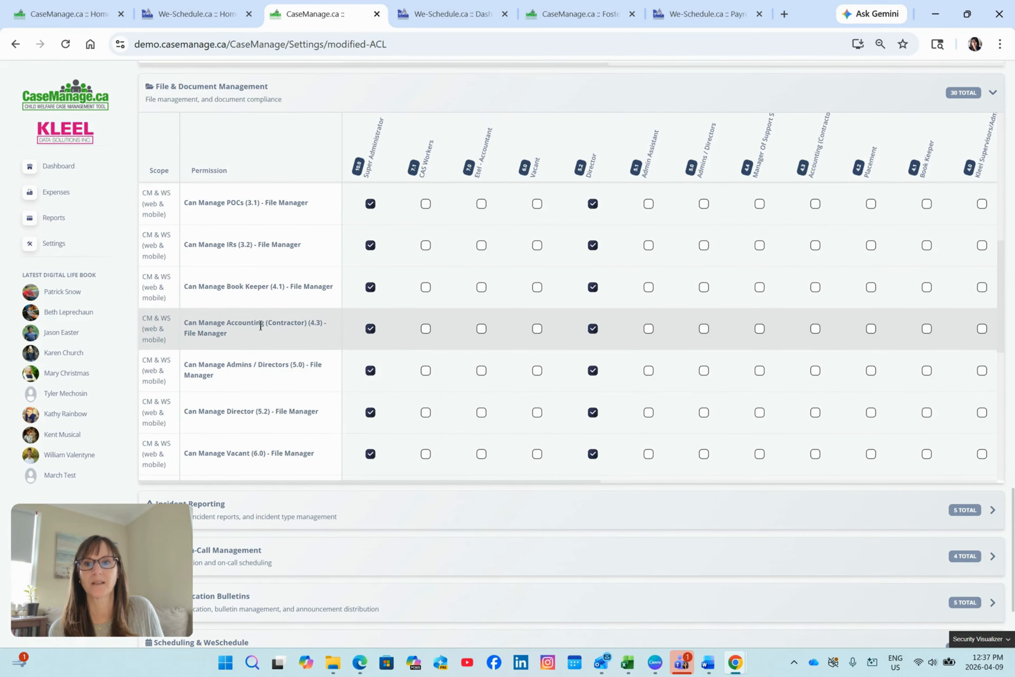
scroll(254, 297, "down", 3)
scroll(254, 297, "down", 5)
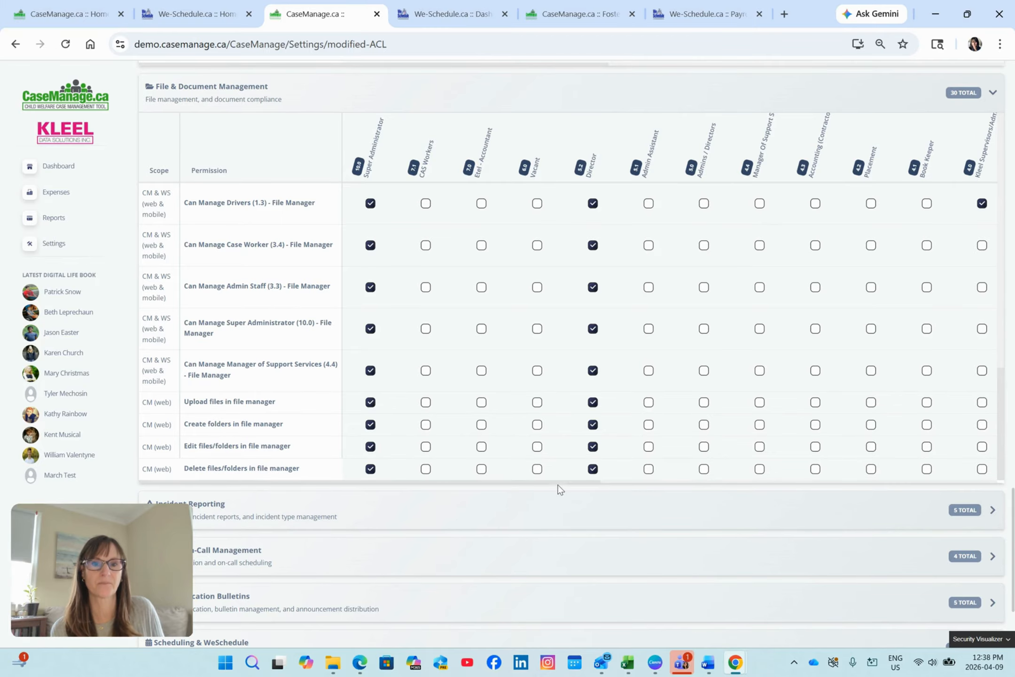
Revoke the Can Manage Super Administrator (10.0) - File Manager permission from the Case Worker (3.4) role.
left_click_drag(590, 484, 802, 482)
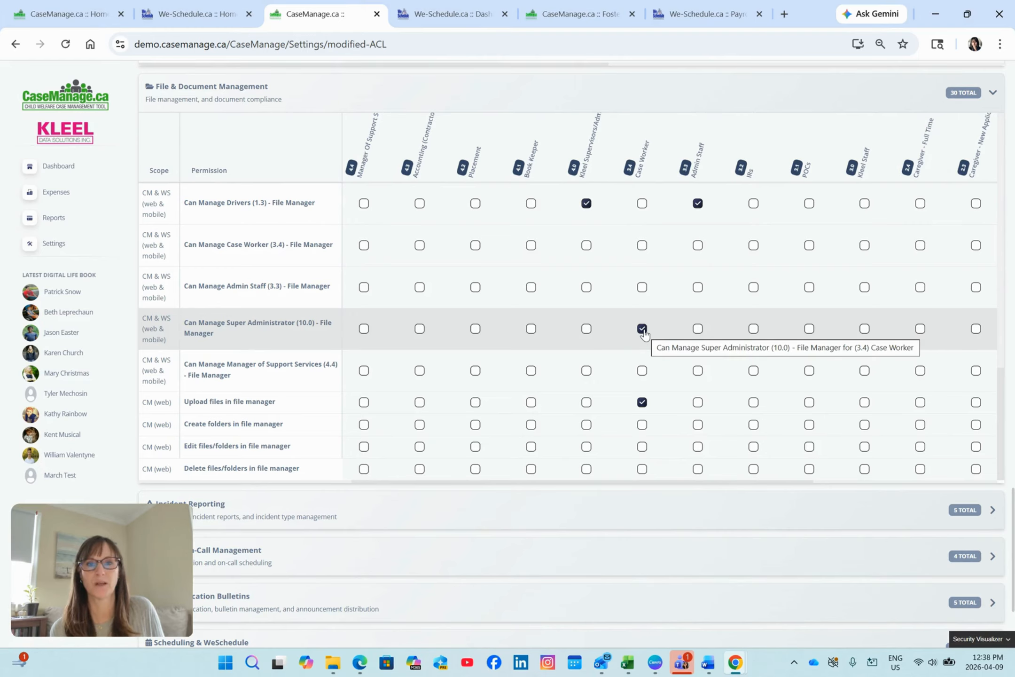
left_click(642, 328)
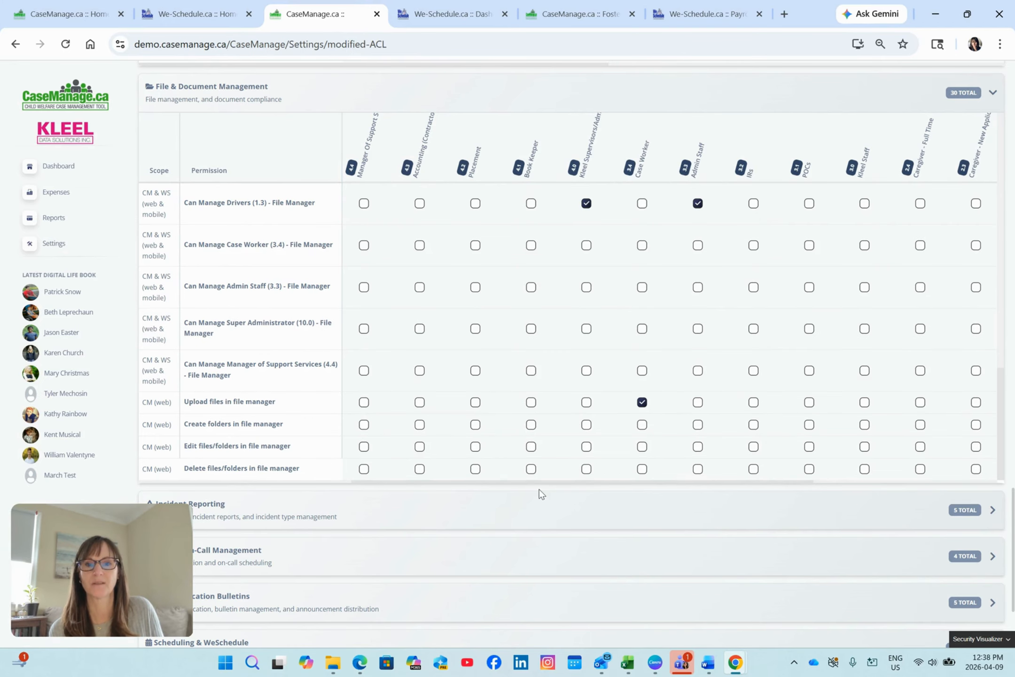
left_click_drag(539, 481, 303, 484)
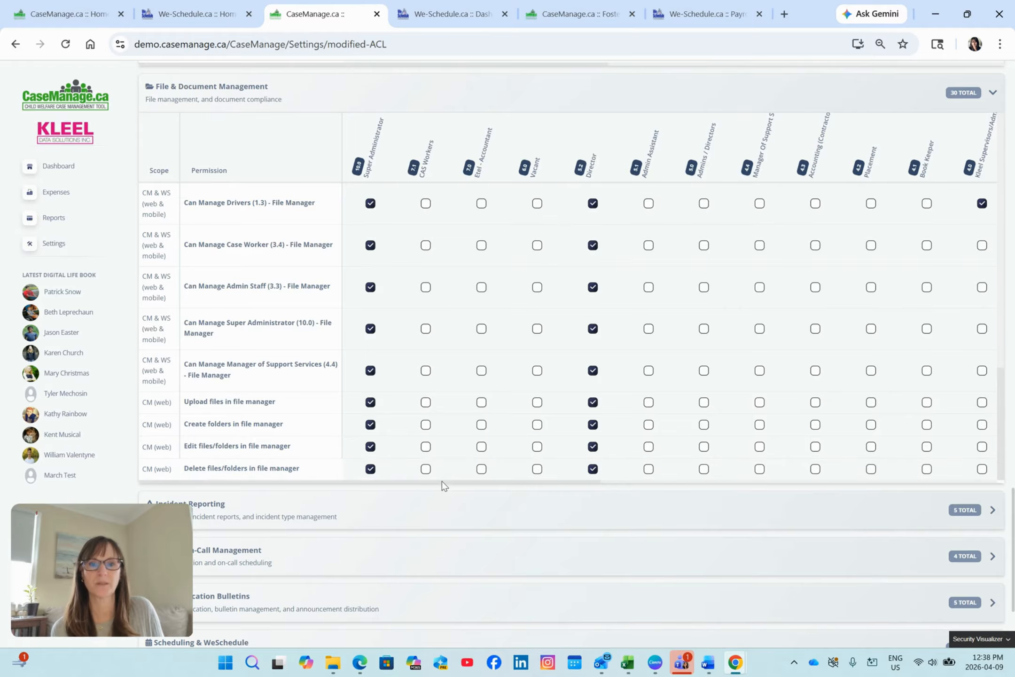
Grant Upload files in file manager to all five caregiver roles, Drivers, Placement Staff (Students) and Residential Counsellors.
left_click_drag(446, 483, 869, 479)
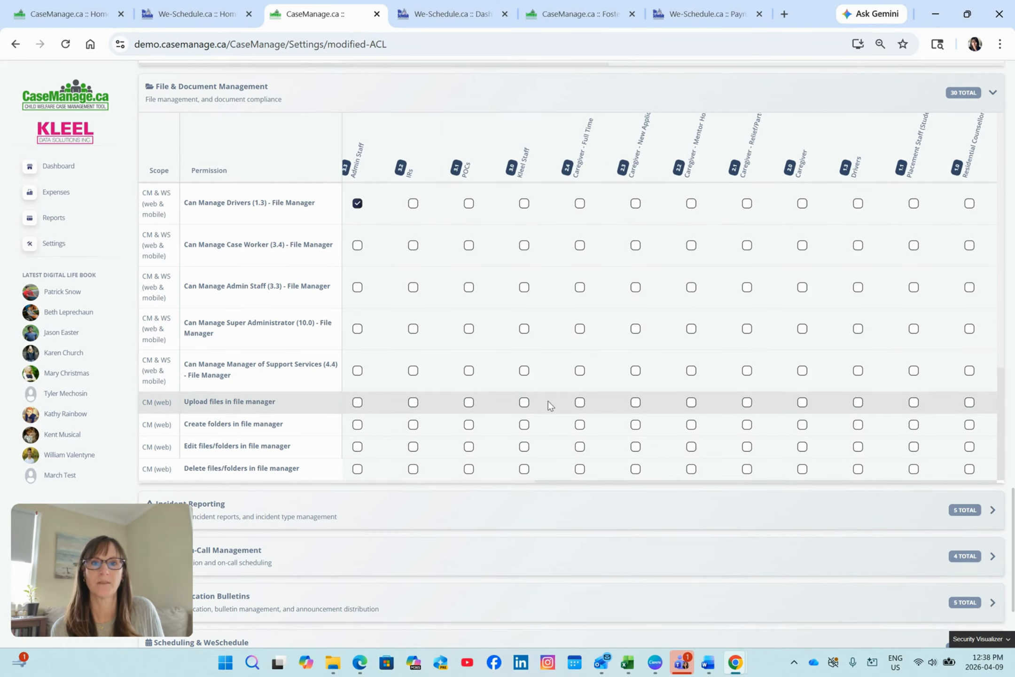
left_click(579, 402)
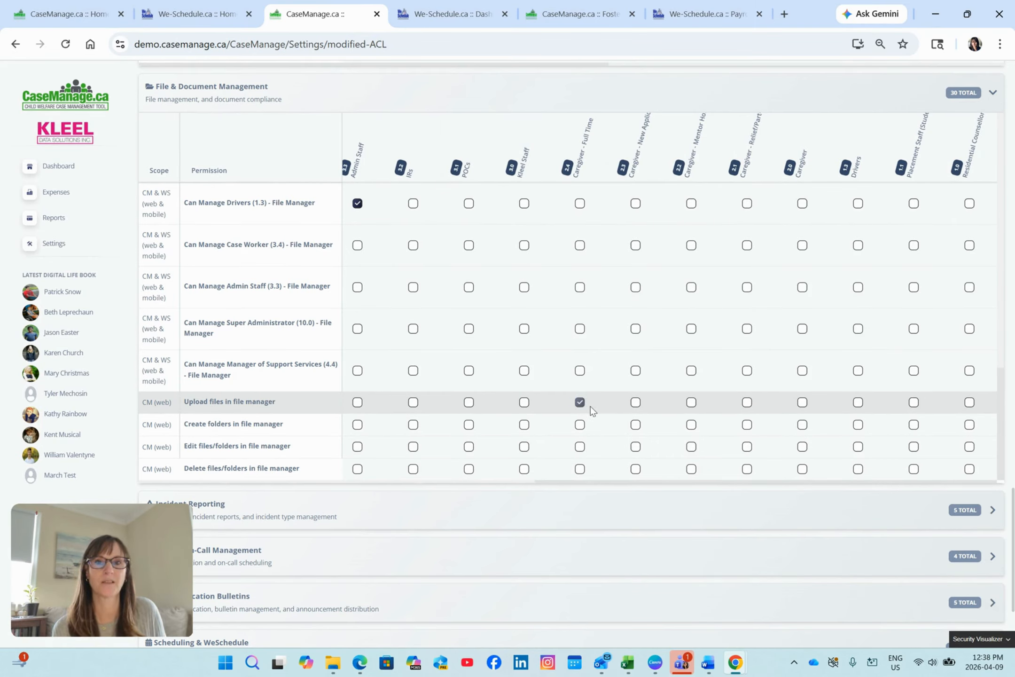
left_click(635, 402)
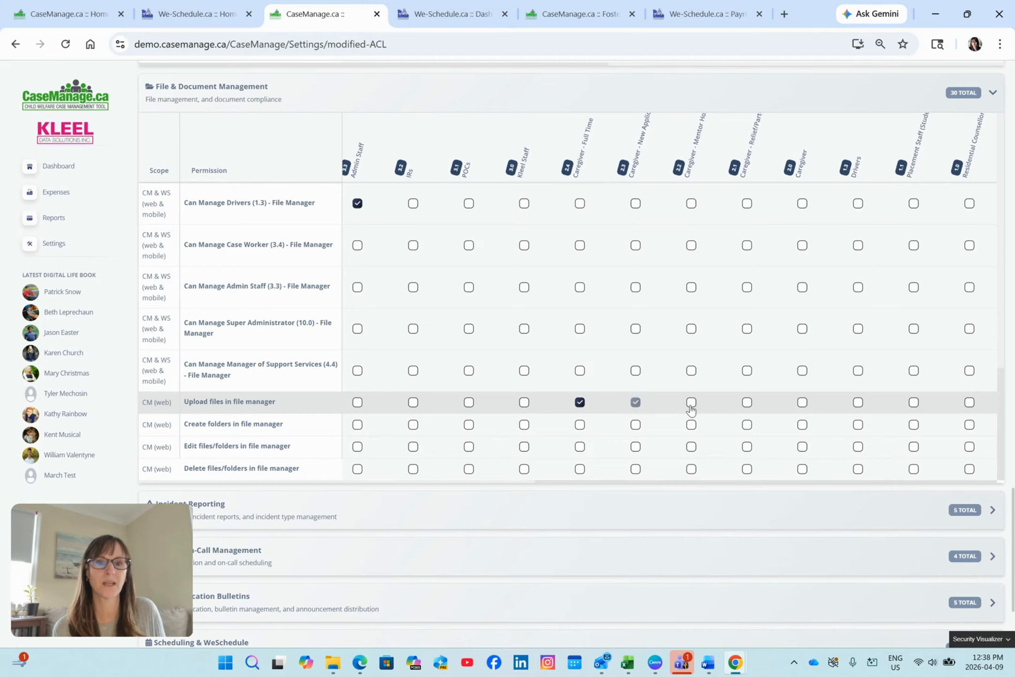
left_click(691, 403)
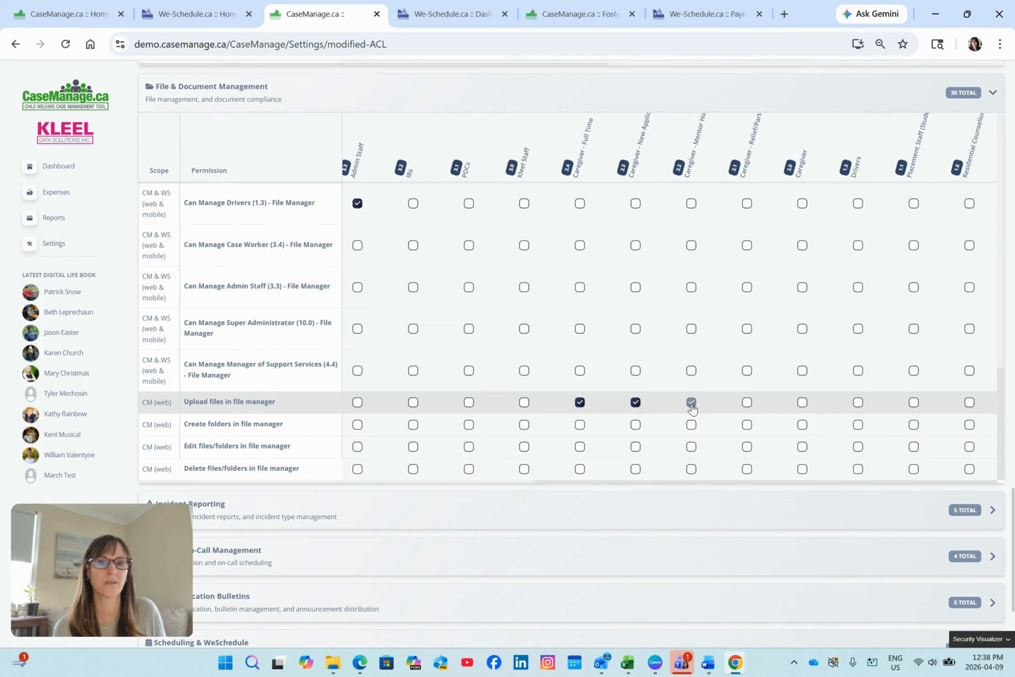
left_click(747, 403)
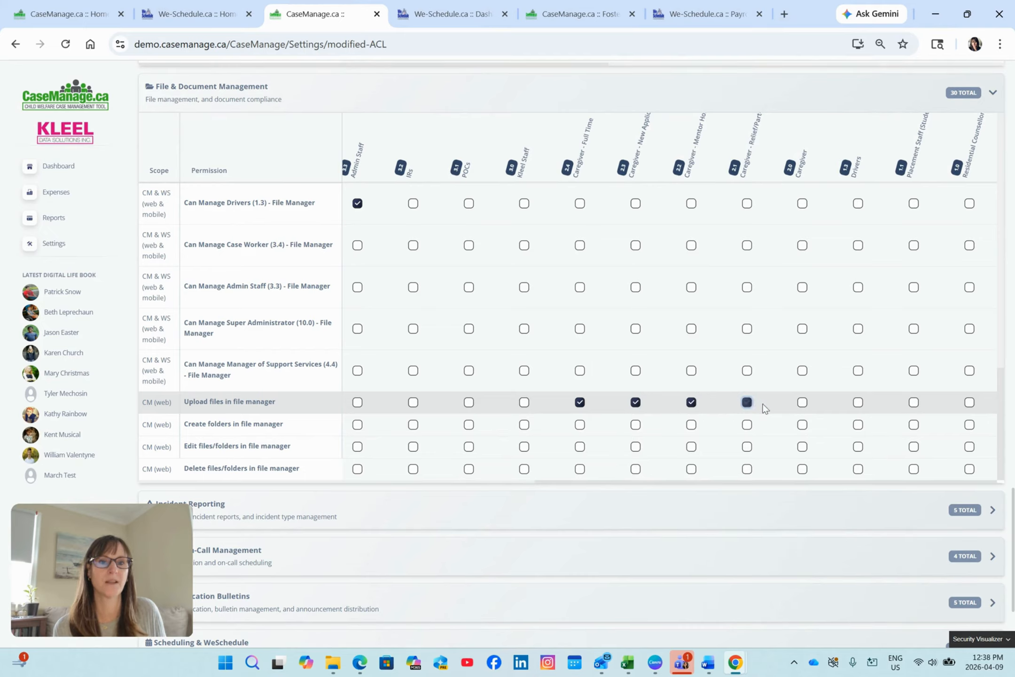
left_click(803, 403)
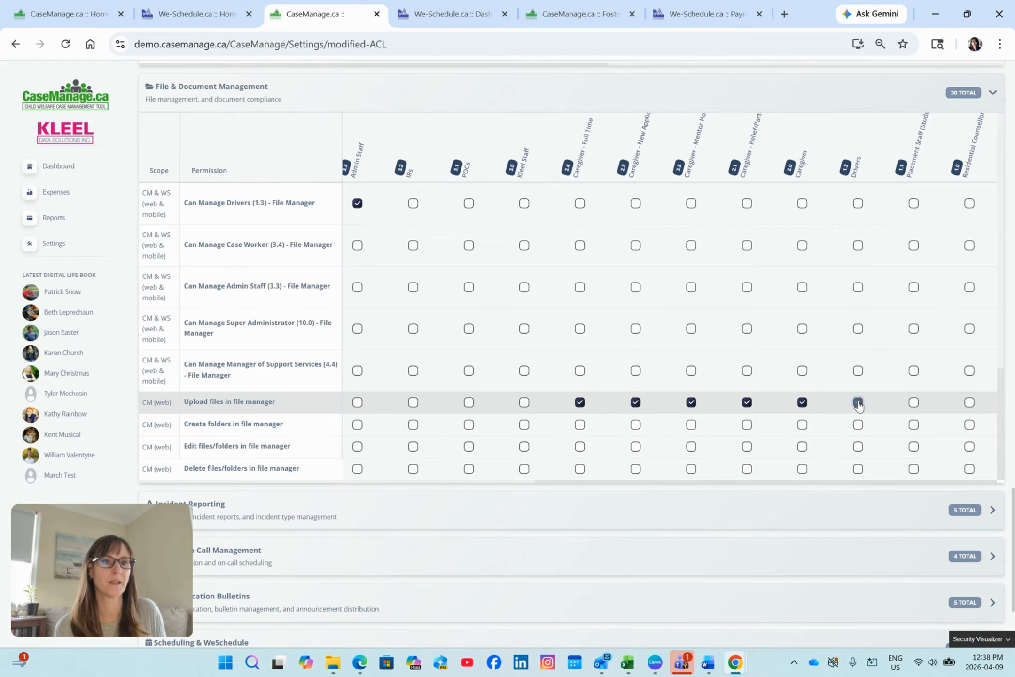
left_click(913, 401)
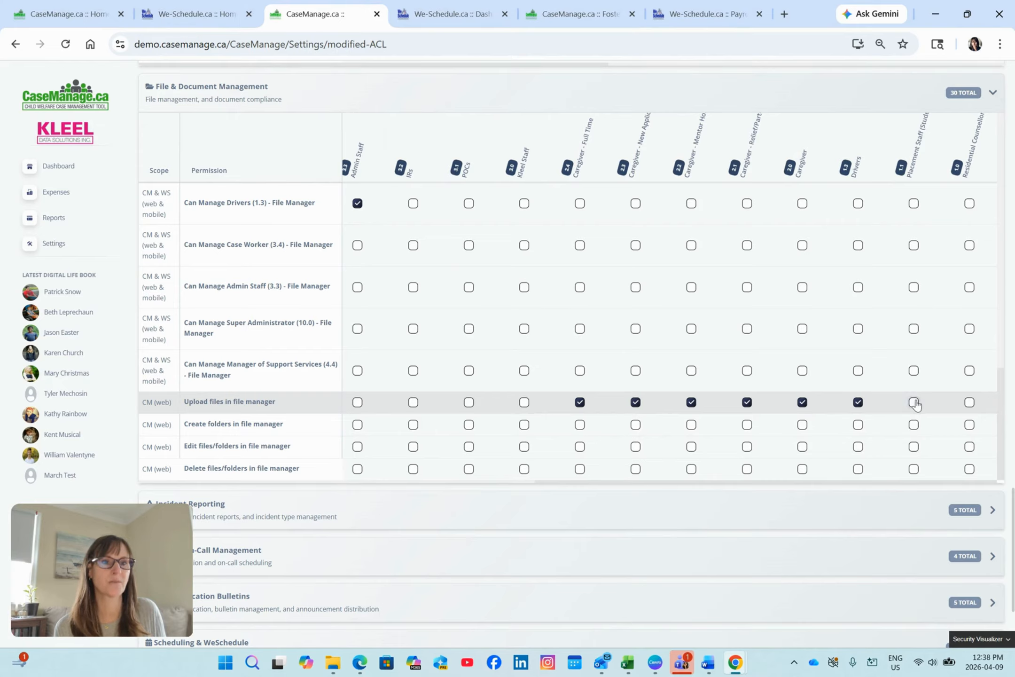
left_click(970, 403)
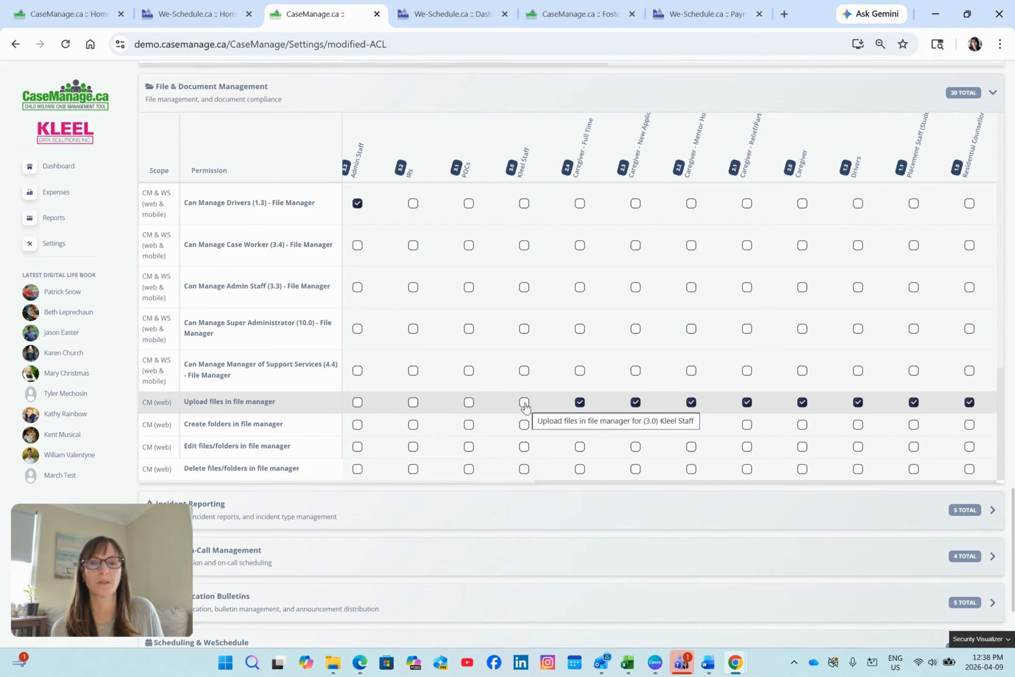
Grant Upload files in file manager to the Kleel Staff, POCs, IRs and Admin Staff roles.
left_click(524, 401)
left_click(469, 402)
left_click(413, 403)
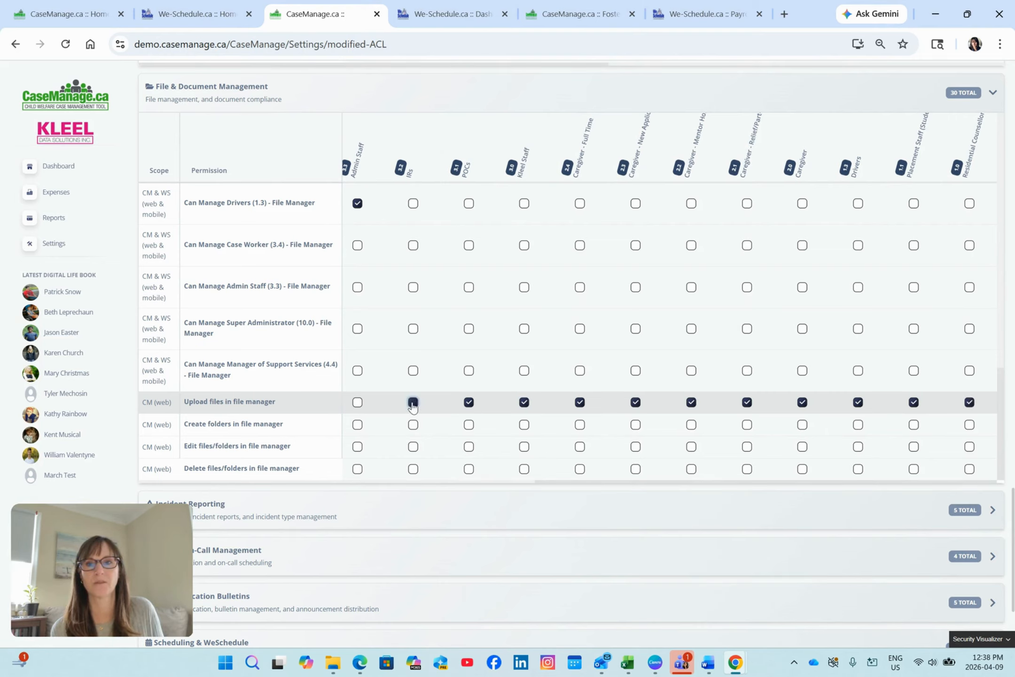
left_click(357, 401)
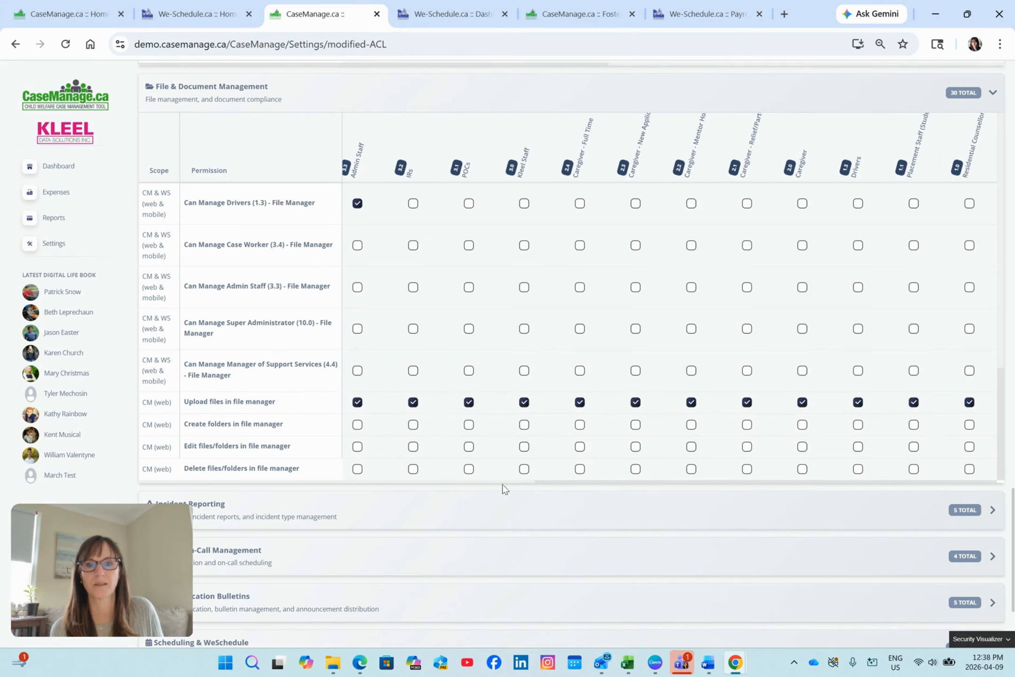
Grant Upload files in file manager to Kleel Supervisors, Book Keeper, Placement, Accounting (Contractor), Manager of Support Services, Admins / Directors and Admin Assistant.
left_click_drag(546, 483, 287, 484)
left_click(706, 403)
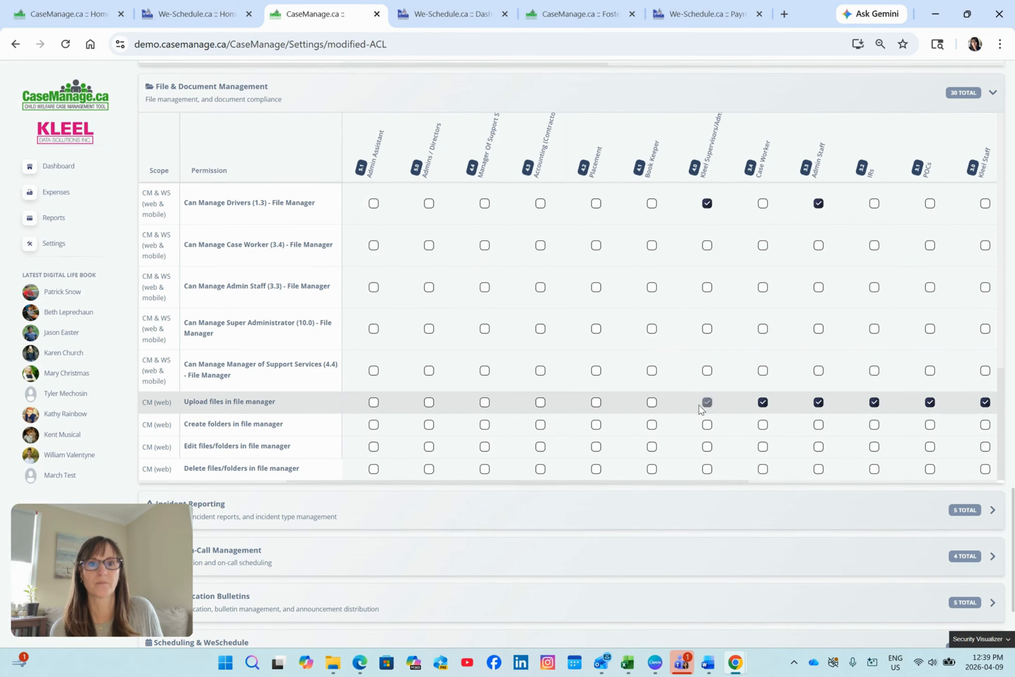
left_click(652, 402)
left_click(596, 402)
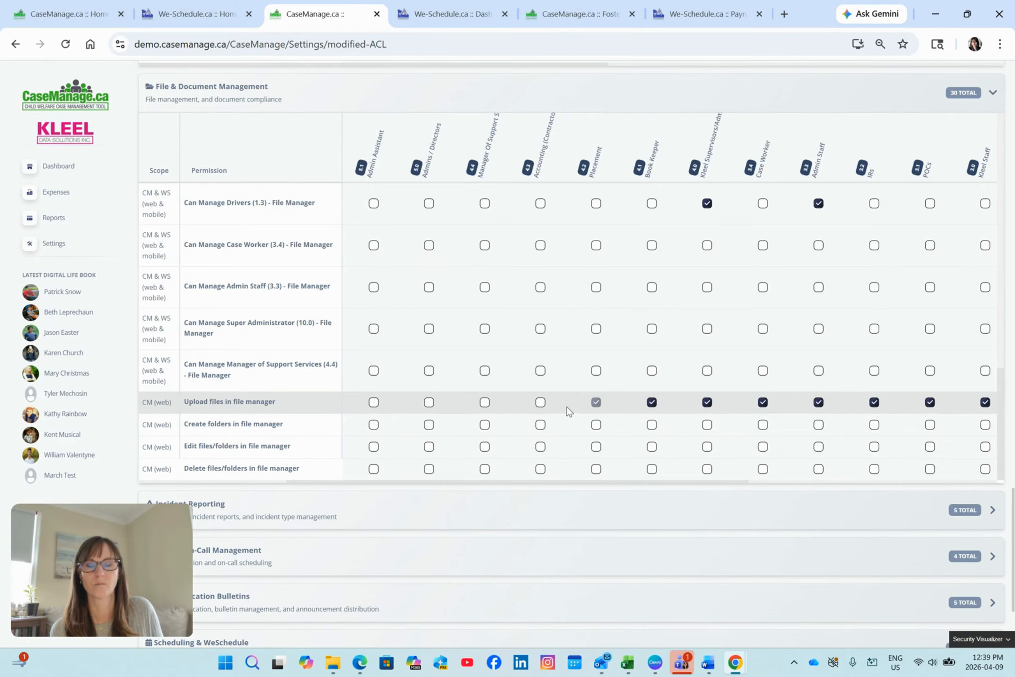
left_click(540, 401)
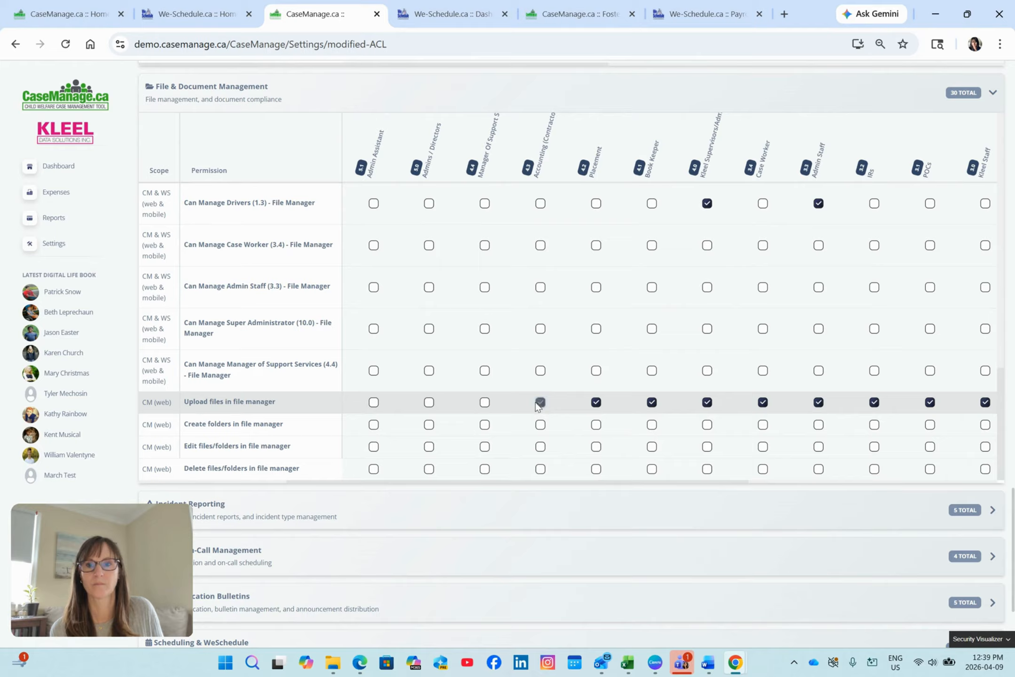
left_click(485, 402)
left_click(429, 402)
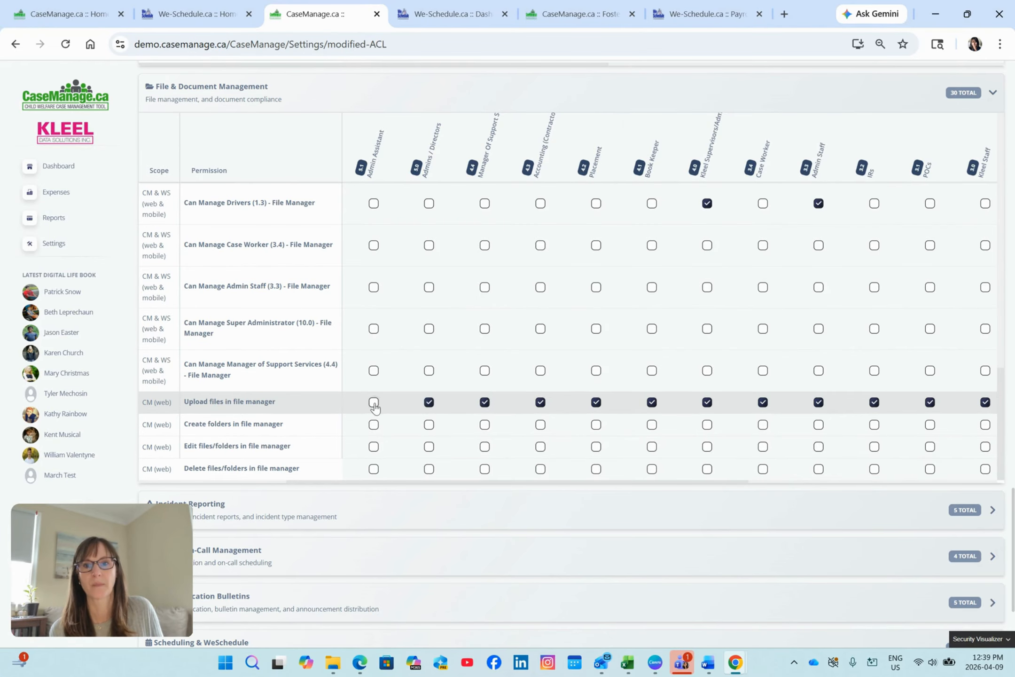
left_click(374, 403)
Grant Upload files in file manager to the CAS Workers (7.1), Accountant (7.0) and Vacant (6.0) roles.
left_click_drag(502, 480, 336, 484)
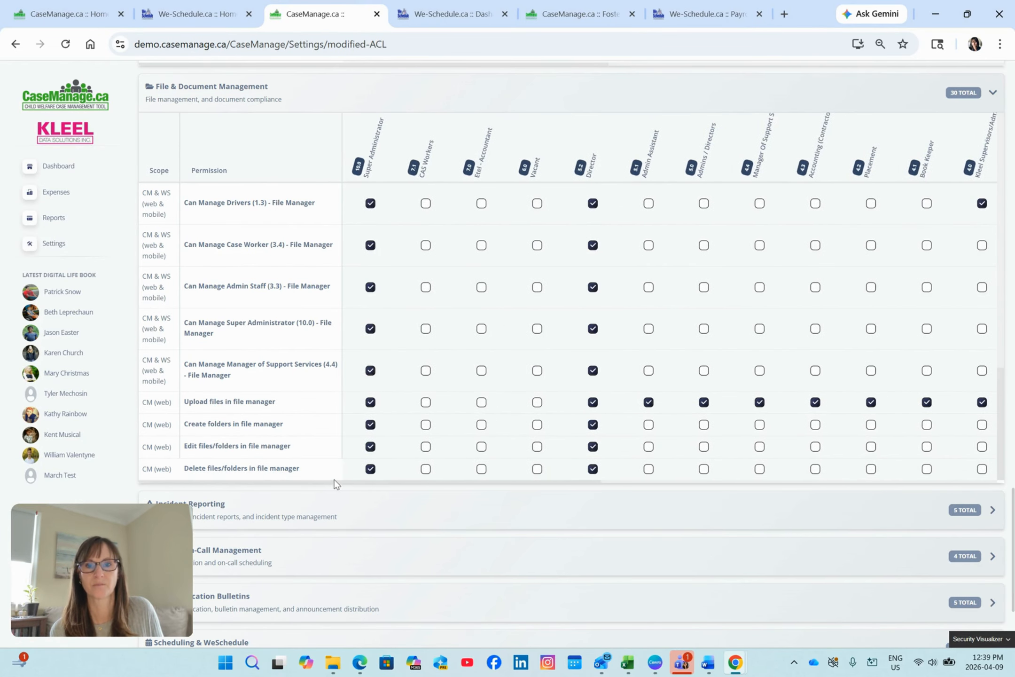
left_click(425, 402)
left_click(482, 402)
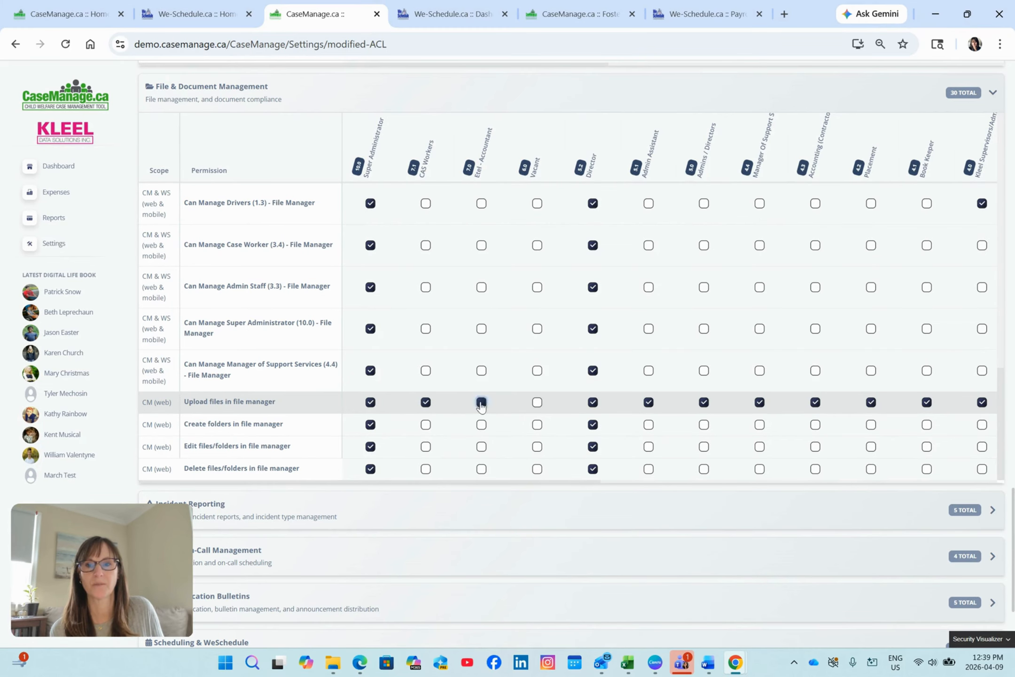
left_click(537, 403)
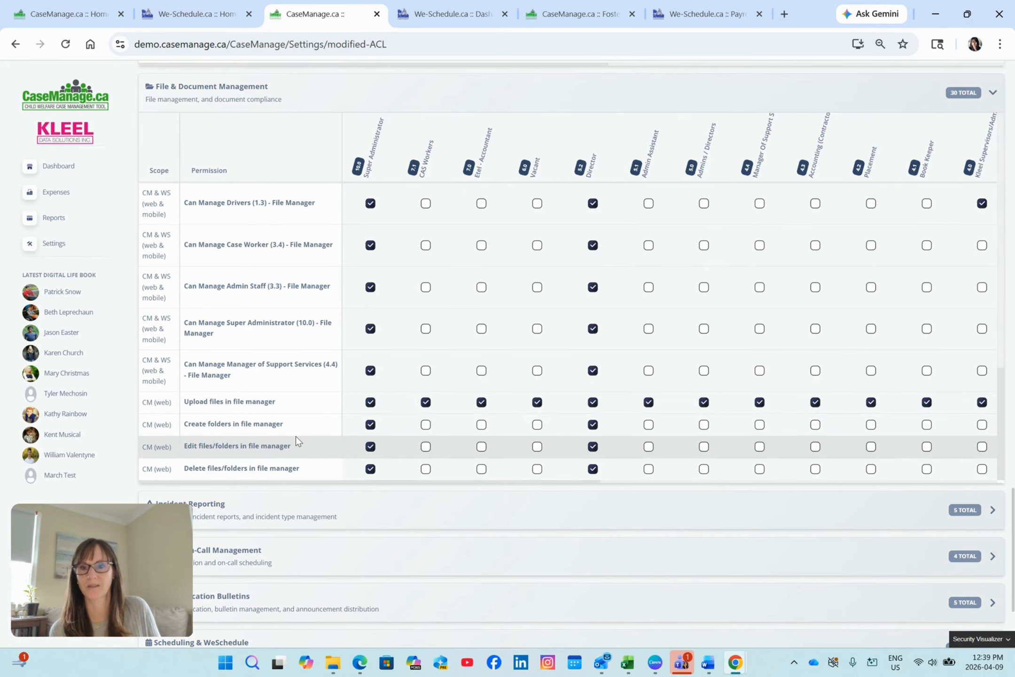
Expand Incident Reporting and review its incident report, entry and type settings permissions by role.
scroll(376, 493, "down", 2)
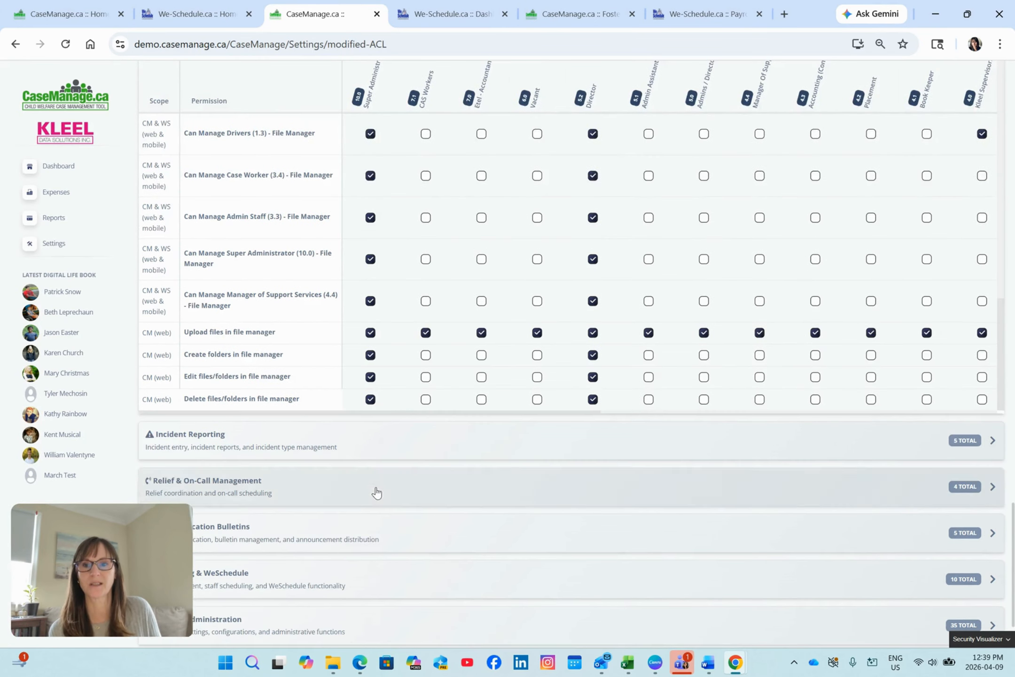
scroll(376, 493, "down", 3)
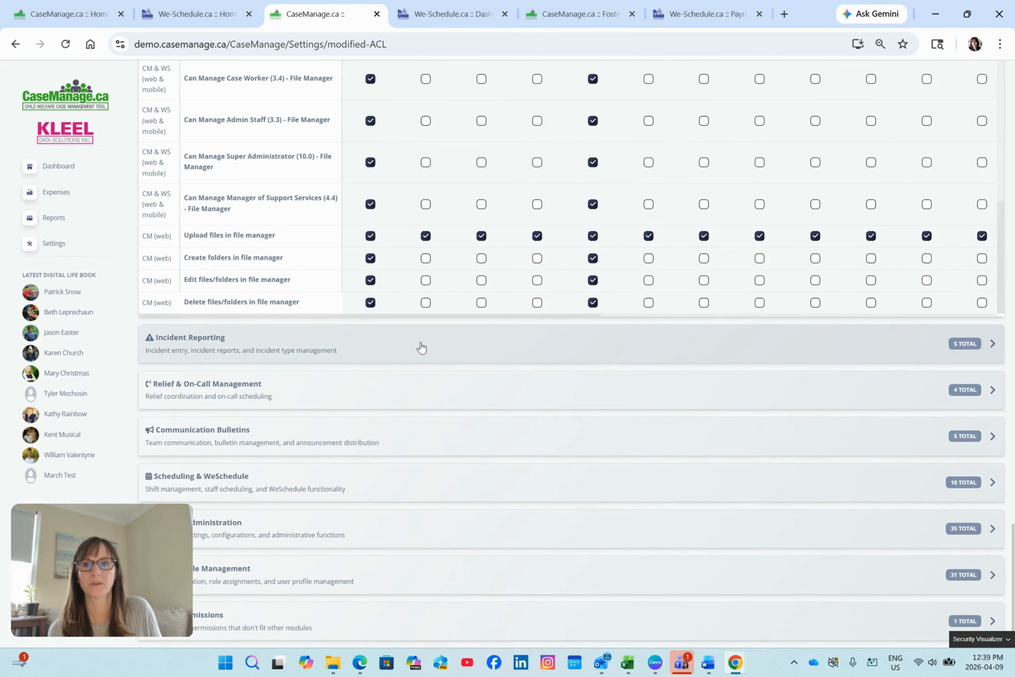
left_click(419, 348)
scroll(419, 347, "down", 3)
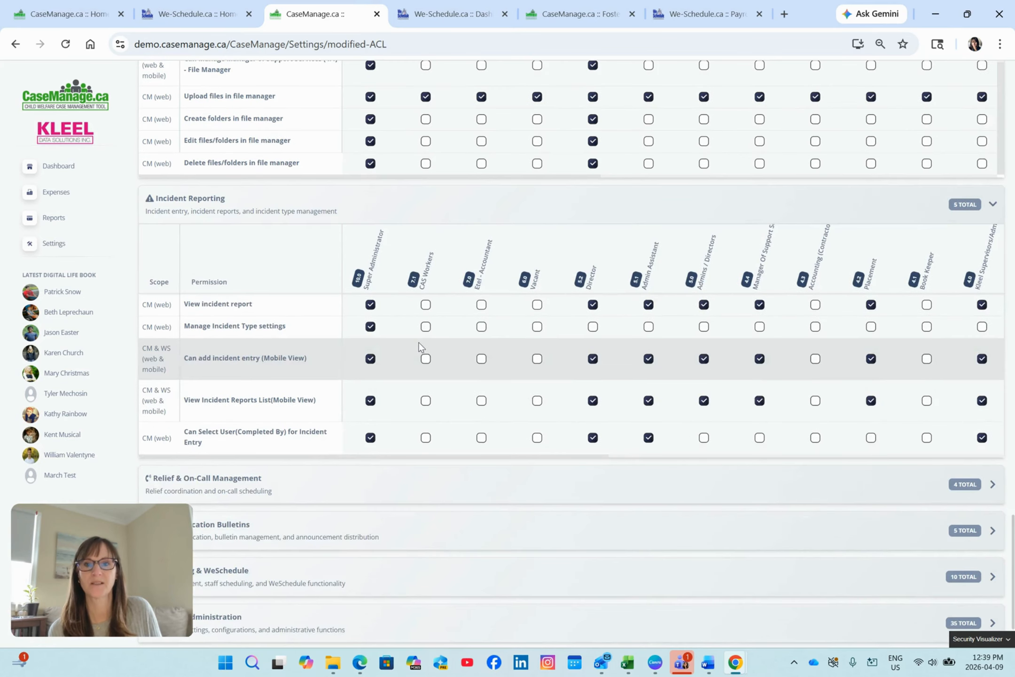
scroll(419, 348, "down", 2)
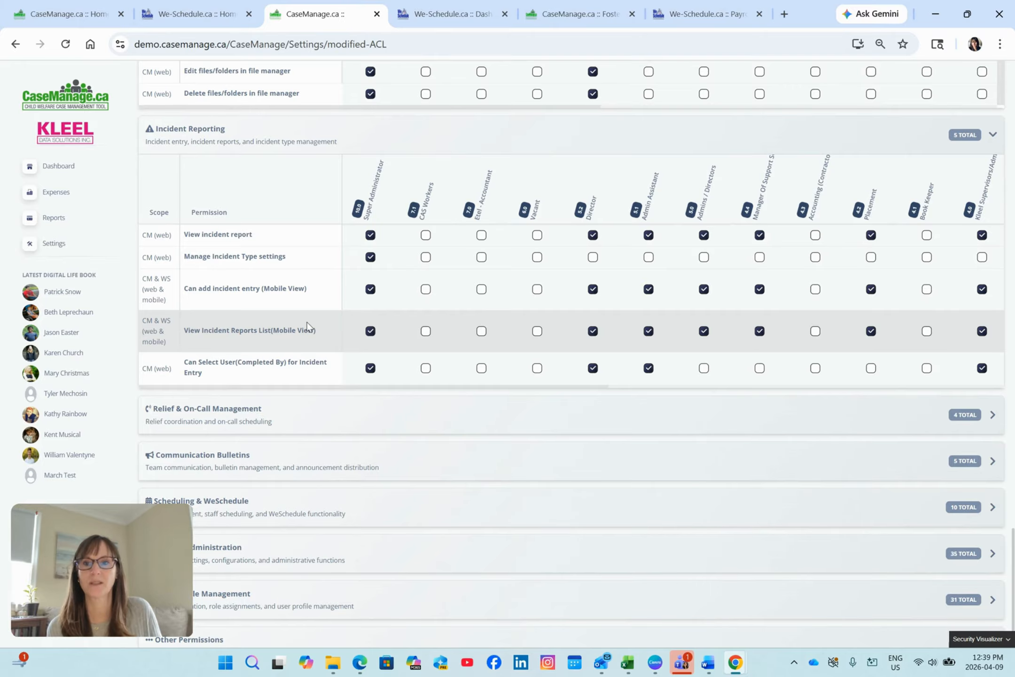
scroll(335, 331, "down", 1)
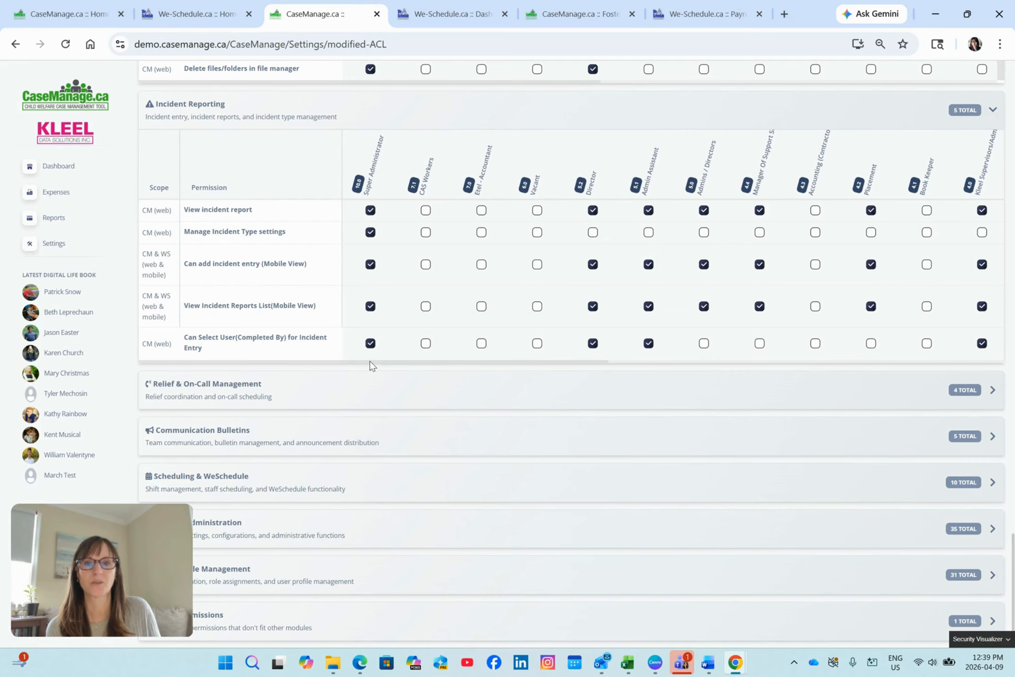
Check the Incident Reporting permissions for the lower-level roles, and expand Relief & On-Call Management to review its access.
left_click_drag(371, 365, 682, 369)
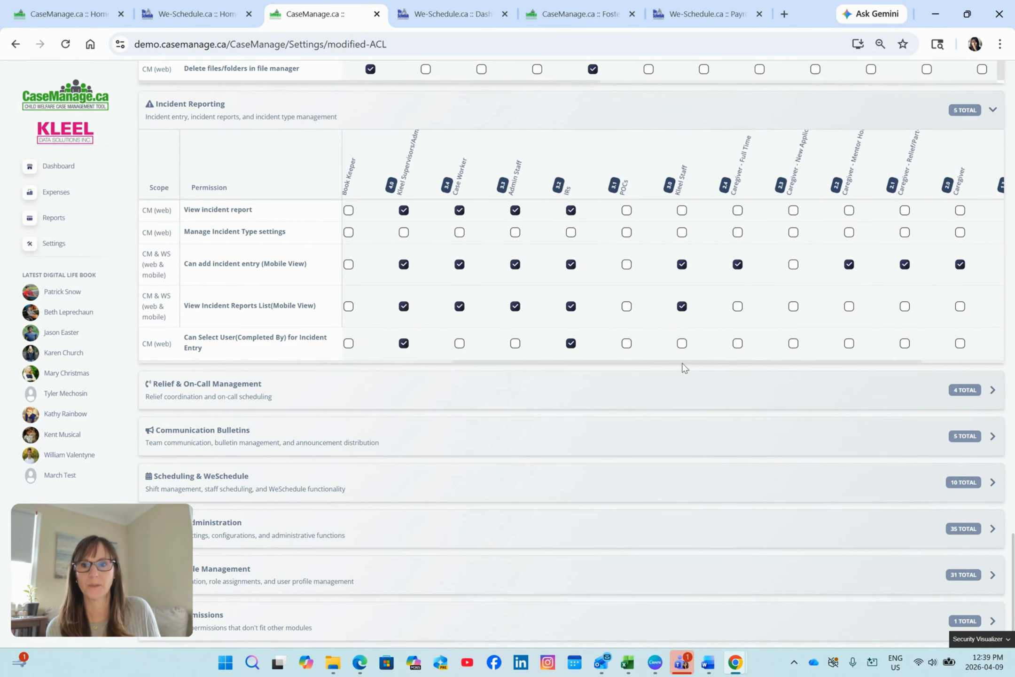
left_click(525, 397)
scroll(510, 389, "down", 3)
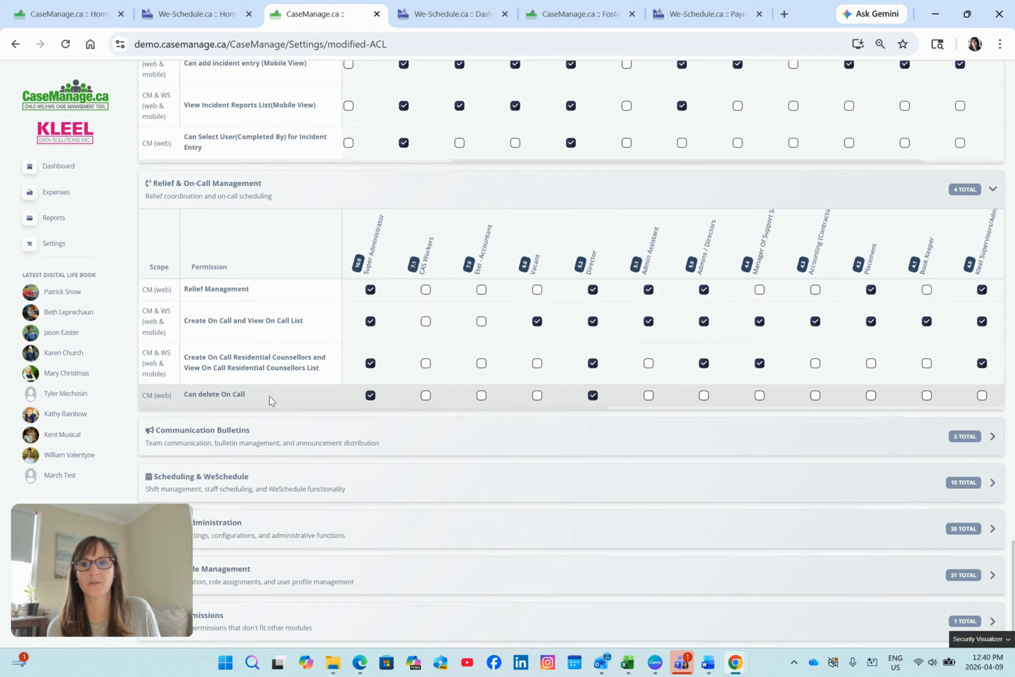
Expand Communication Bulletins and Scheduling & WeSchedule and review their permissions by role.
left_click(374, 444)
scroll(390, 413, "down", 4)
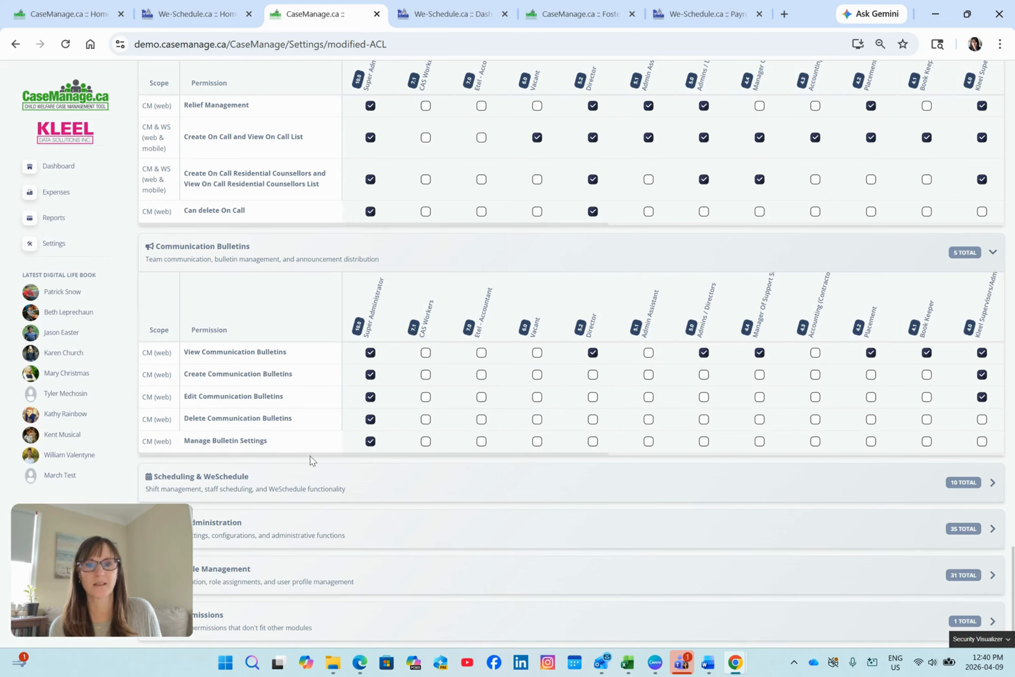
left_click(373, 475)
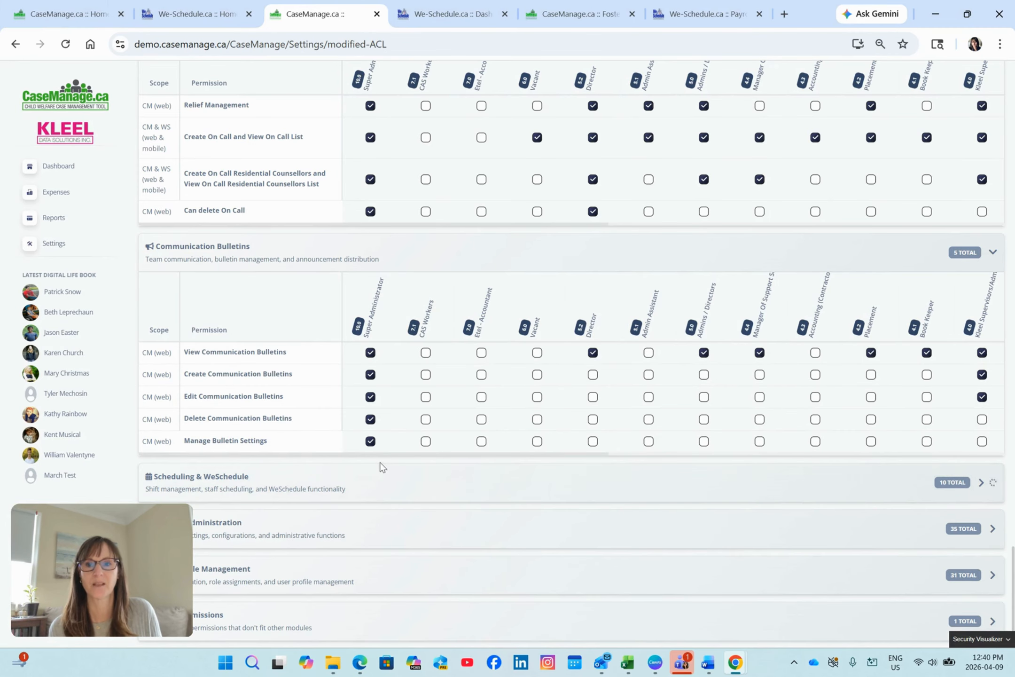
scroll(380, 451, "down", 4)
scroll(381, 449, "down", 2)
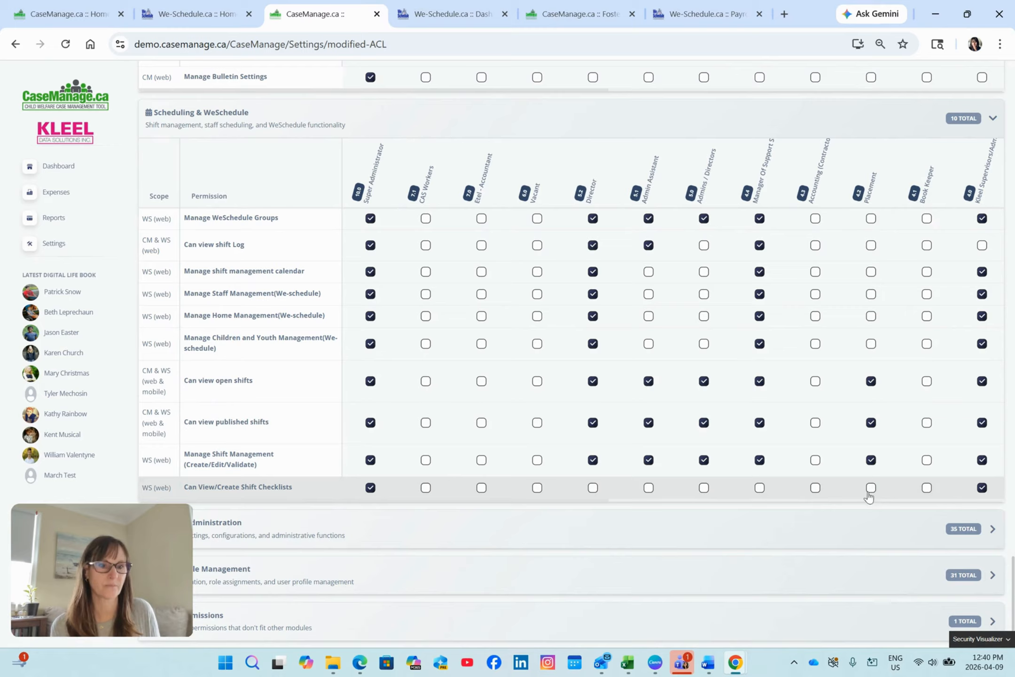
Expand System Administration and review its permissions by role, from privacy visit impersonation through viewing the caregiver list.
left_click(870, 520)
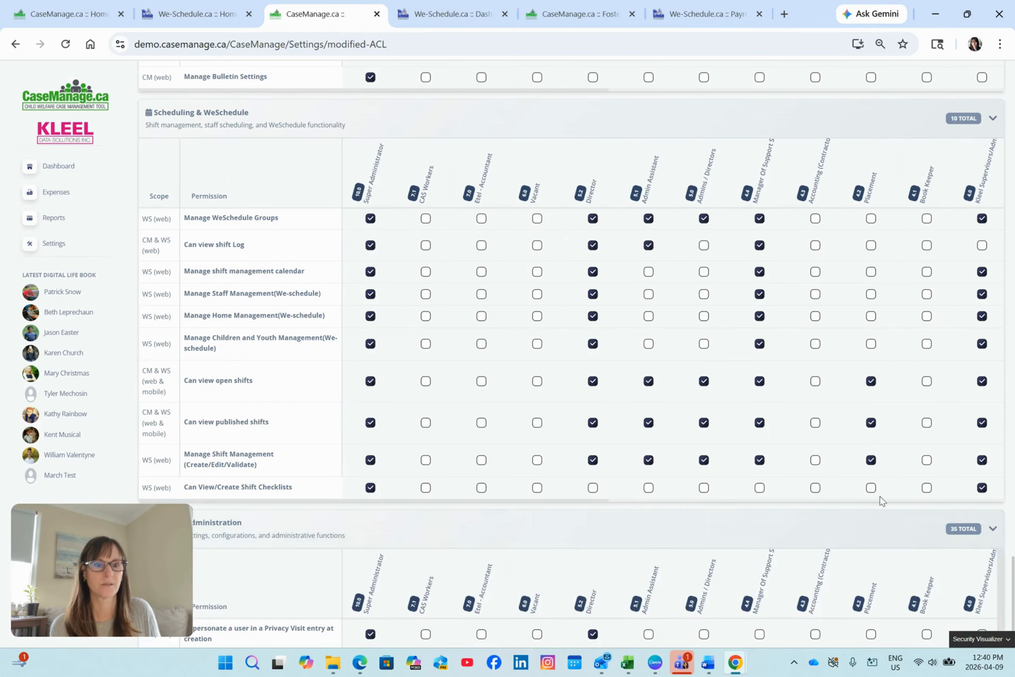
scroll(878, 488, "down", 8)
scroll(836, 423, "up", 2)
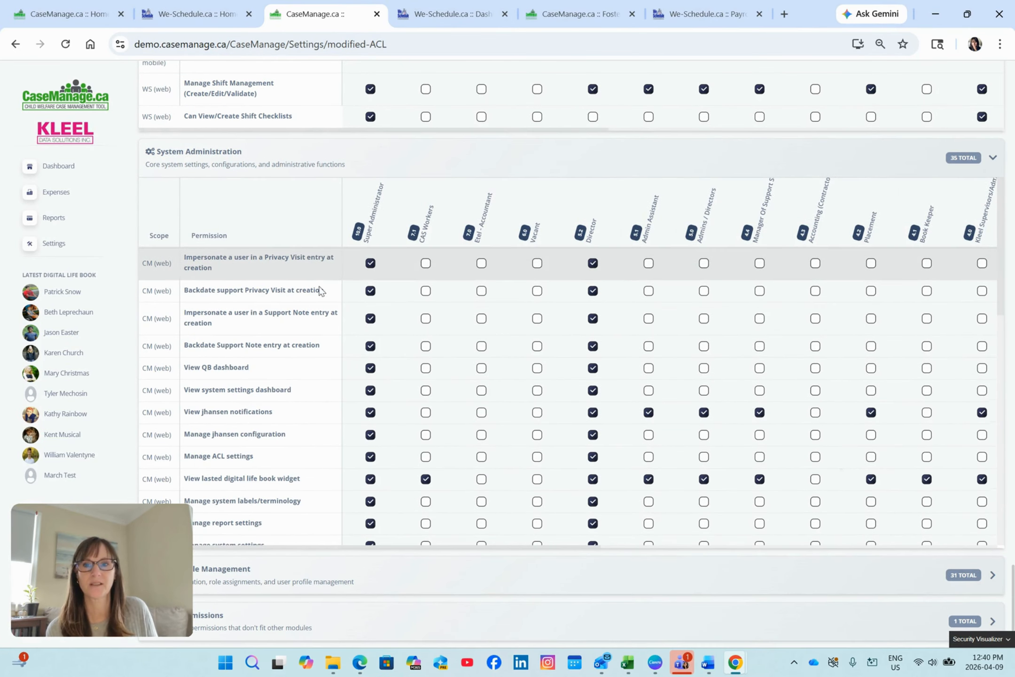
scroll(316, 305, "down", 3)
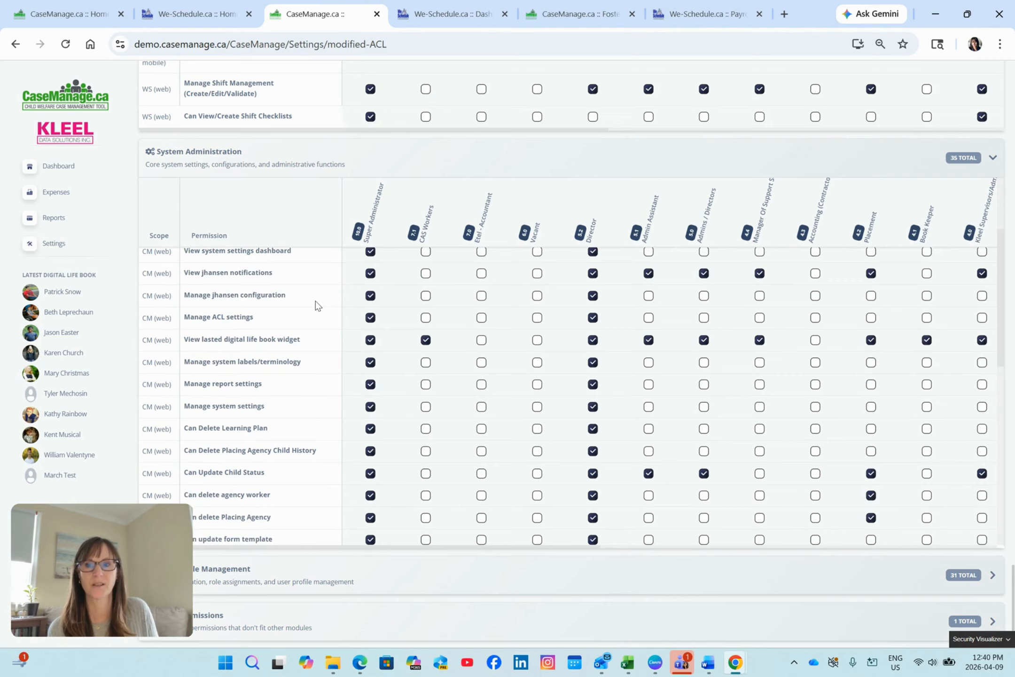
scroll(316, 305, "down", 3)
scroll(316, 304, "down", 2)
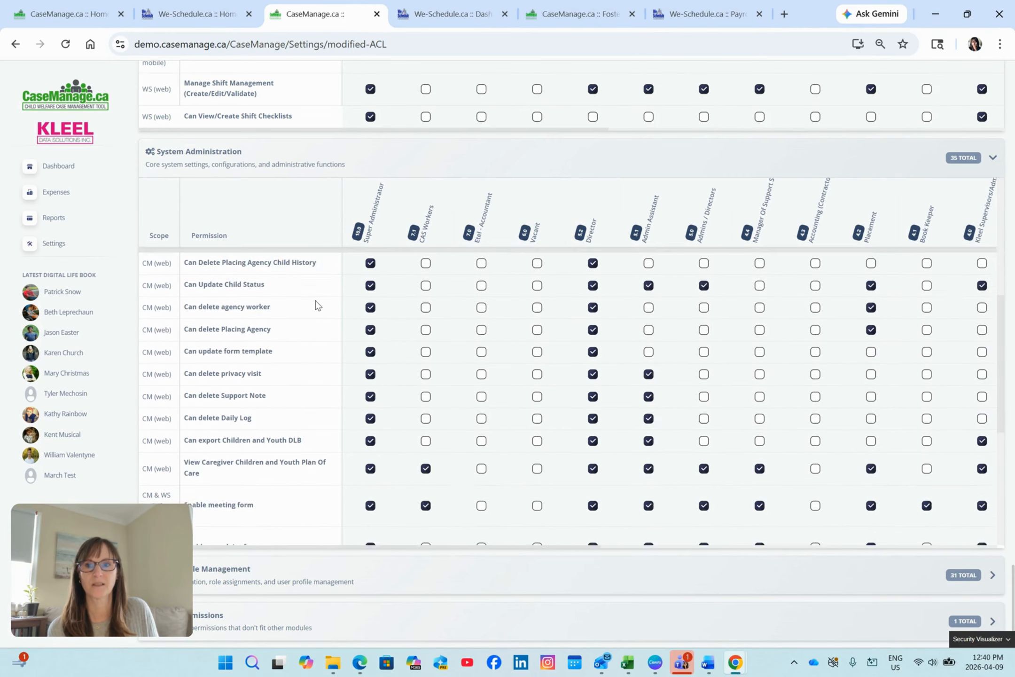
scroll(316, 301, "down", 5)
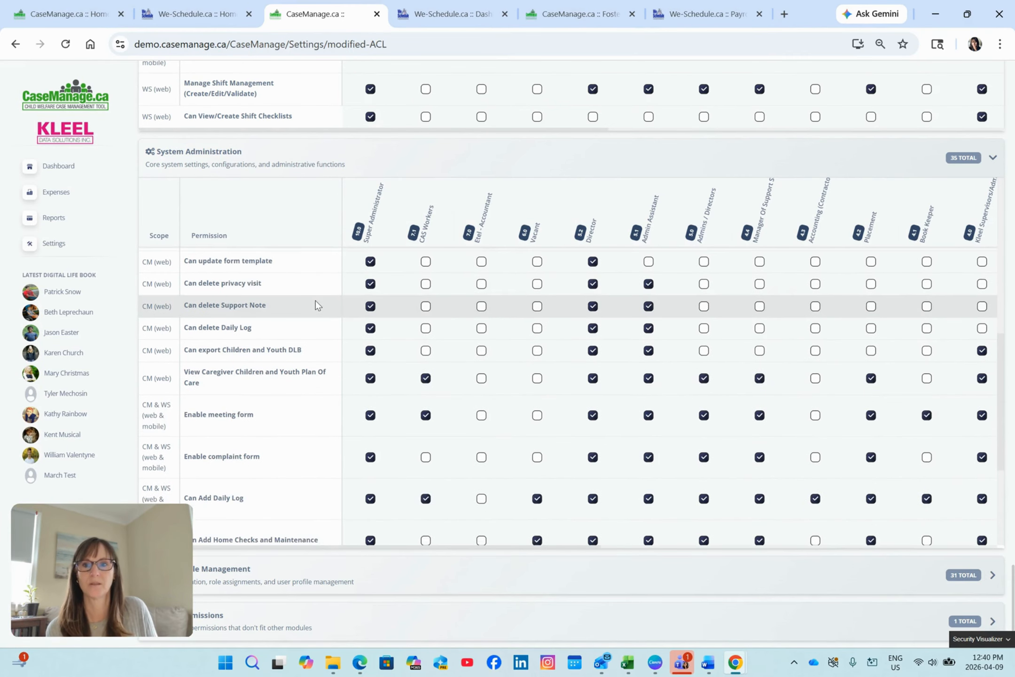
scroll(316, 305, "down", 2)
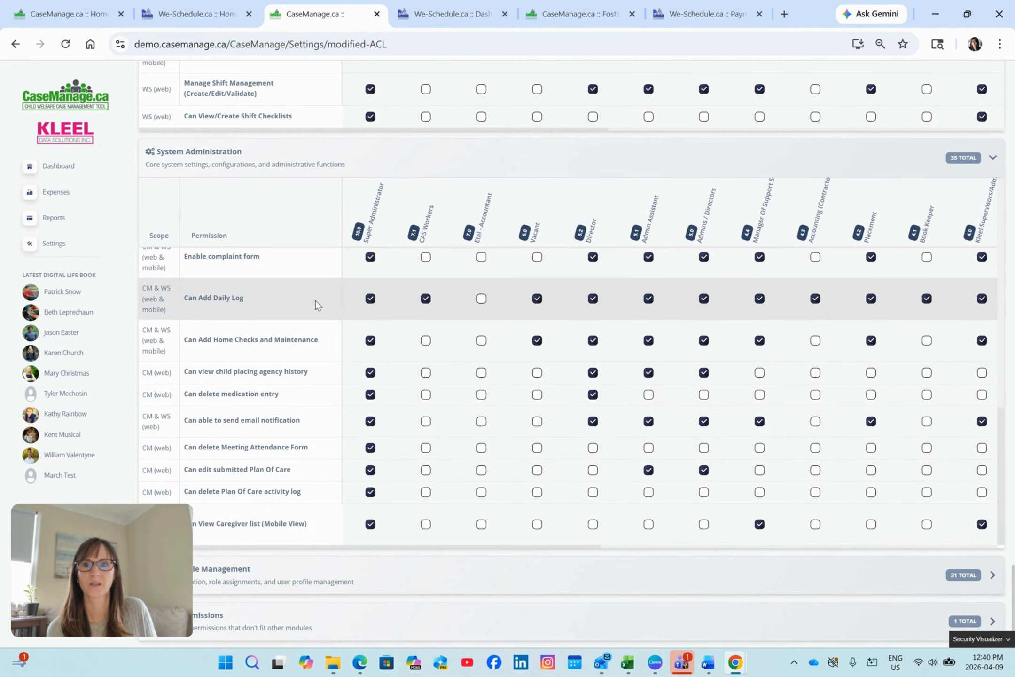
scroll(316, 301, "up", 7)
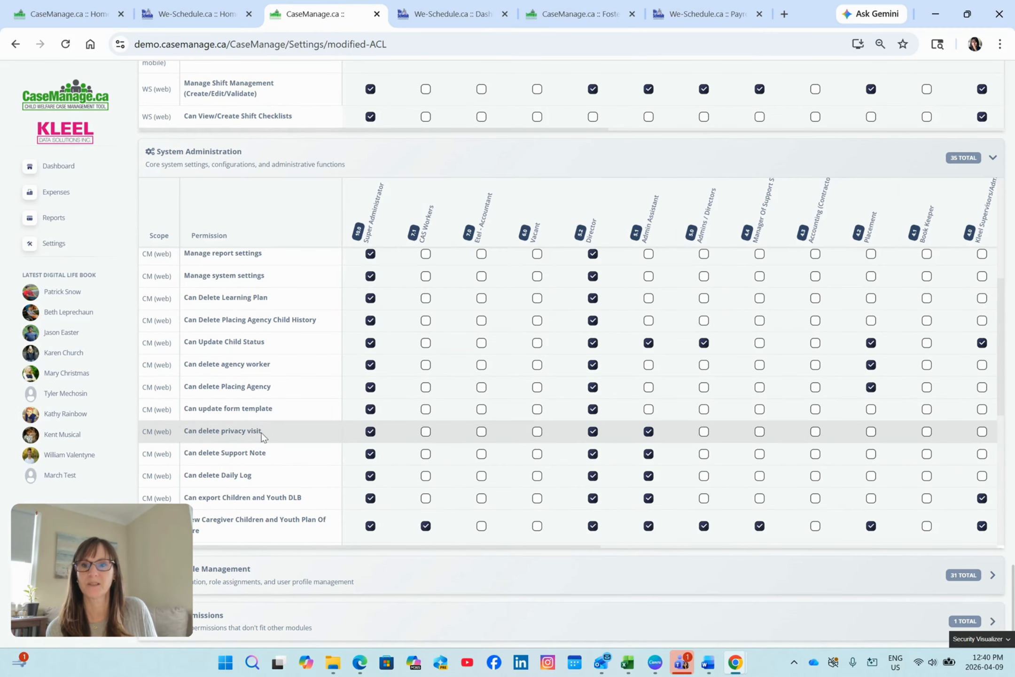
scroll(300, 383, "down", 7)
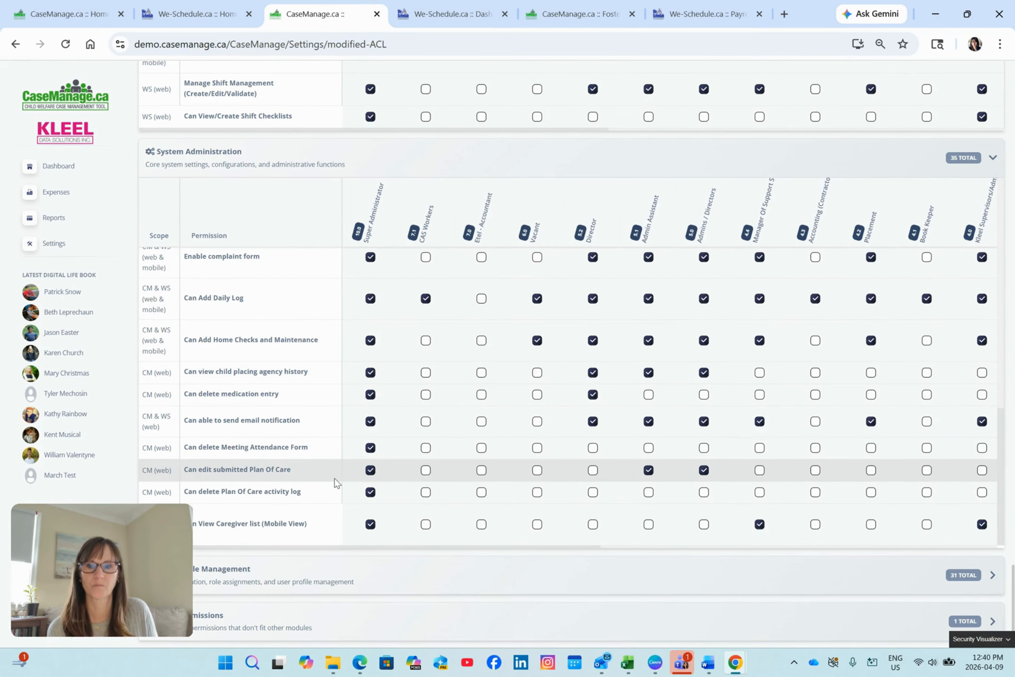
Expand User & Role Management and review its profile lock, profile status, family signature and user impersonation permissions by role.
left_click(321, 573)
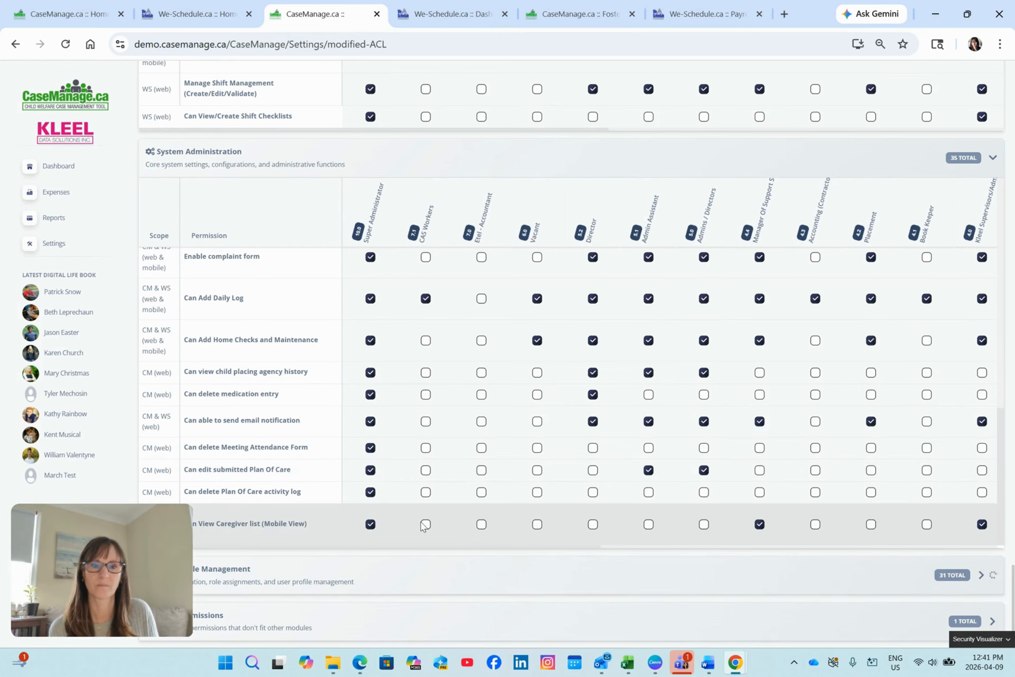
scroll(1012, 207, "up", 10)
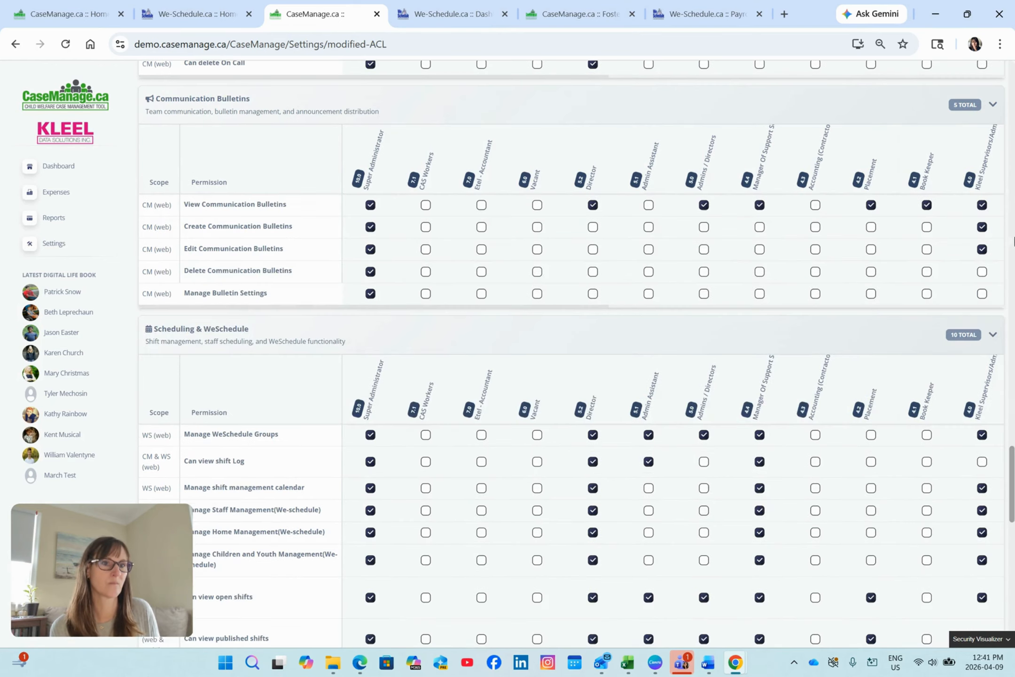
scroll(1014, 277, "down", 10)
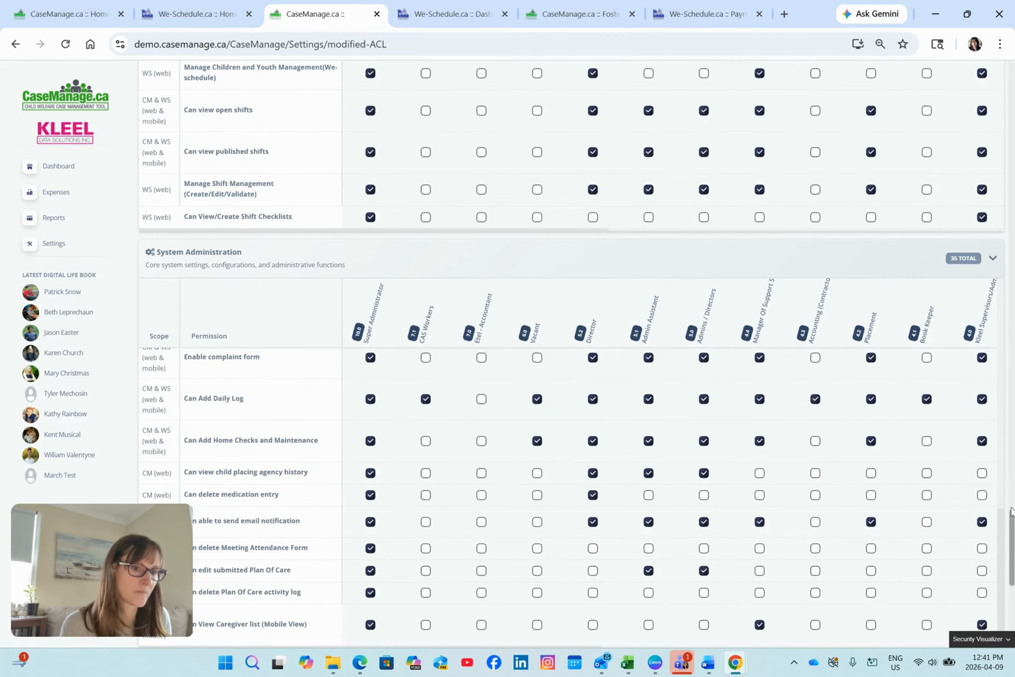
left_click_drag(1012, 527, 1013, 585)
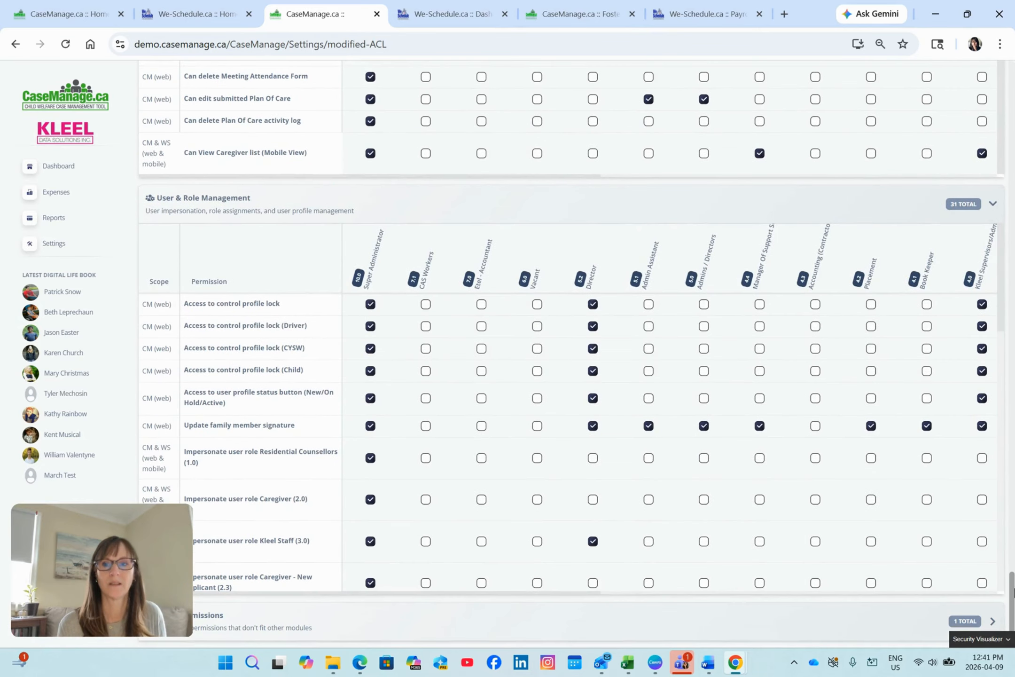
scroll(875, 460, "down", 8)
scroll(870, 452, "up", 8)
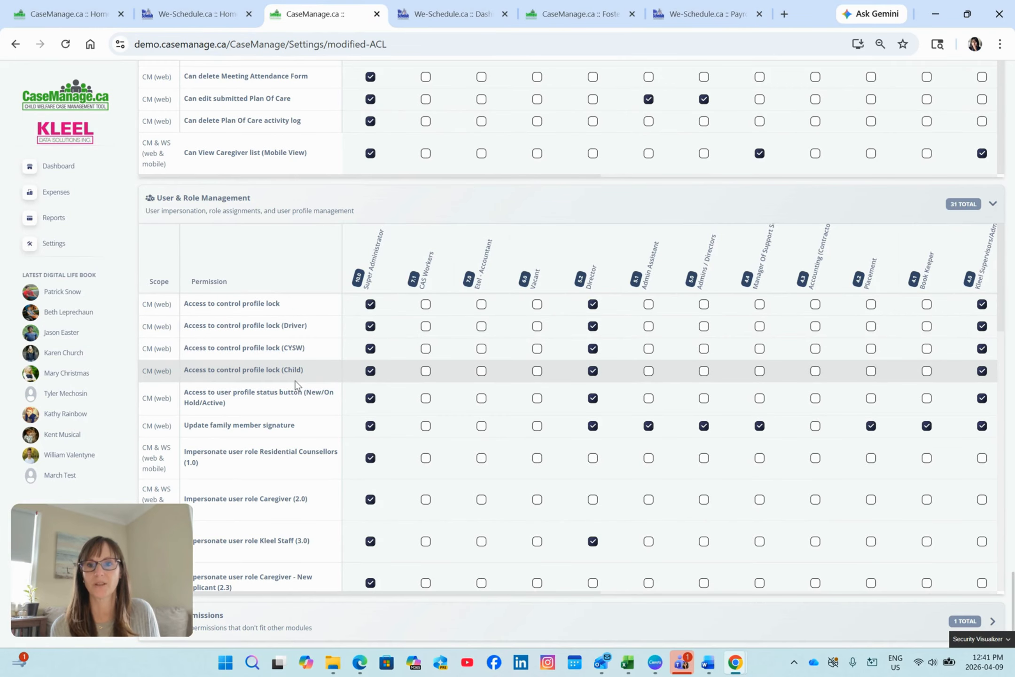
scroll(295, 374, "down", 5)
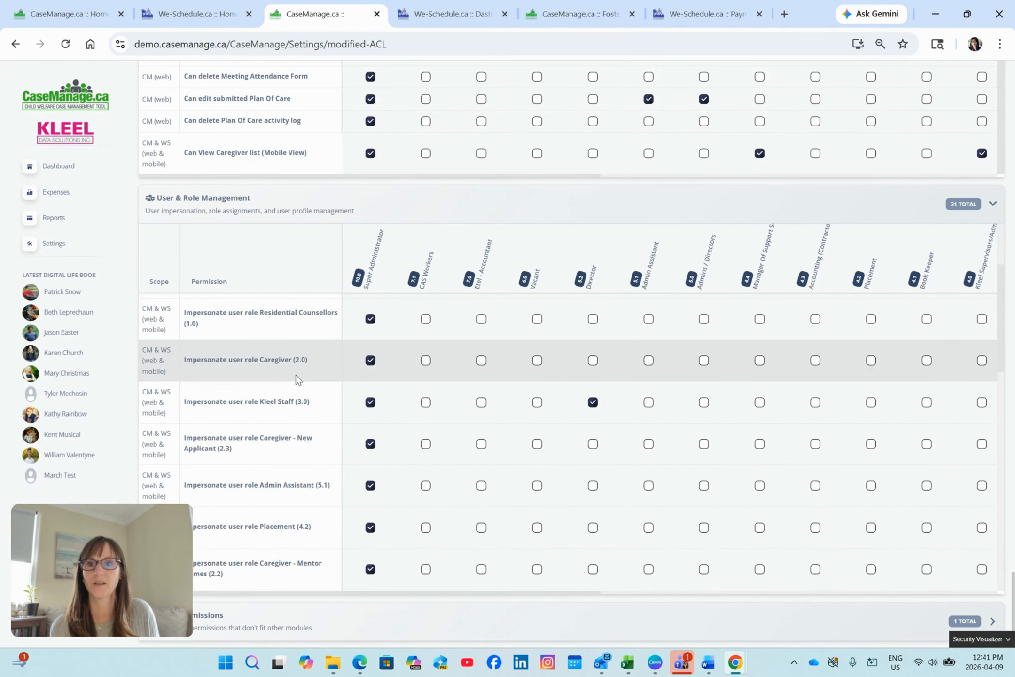
scroll(295, 374, "down", 15)
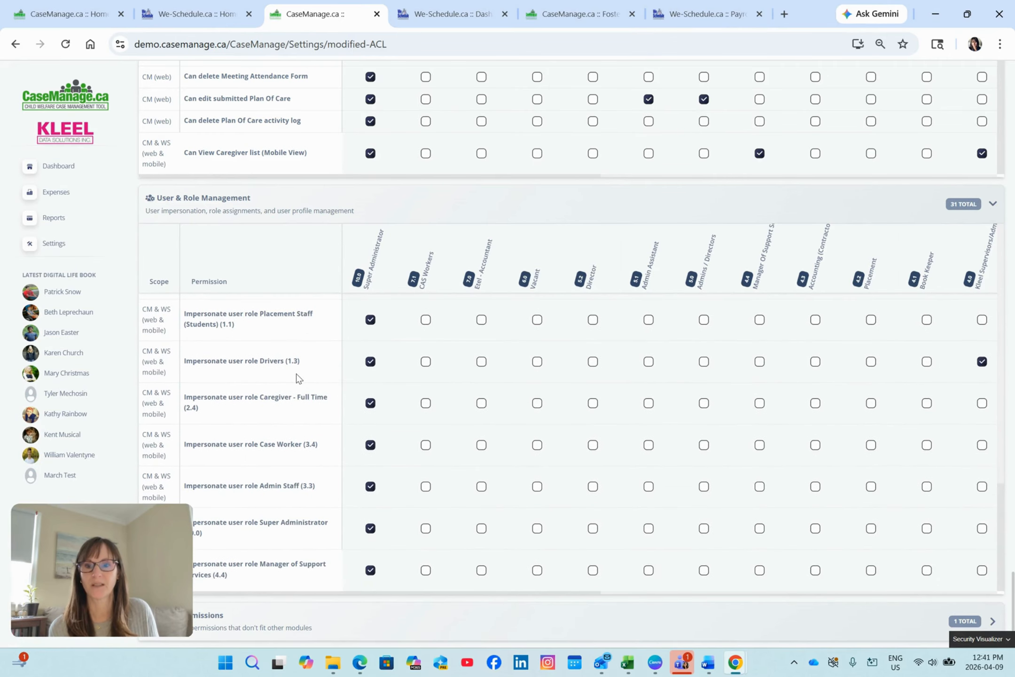
scroll(299, 367, "up", 15)
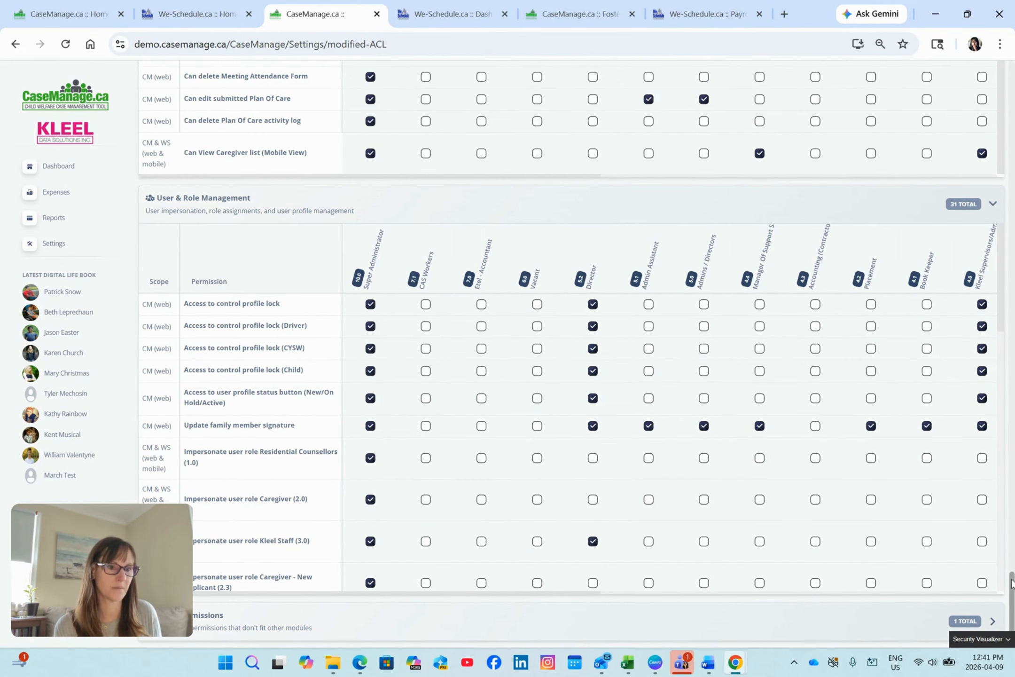
Switch the ACL settings to User-Specific Permissions and expand Dashboard Access.
left_click_drag(1011, 582, 935, 51)
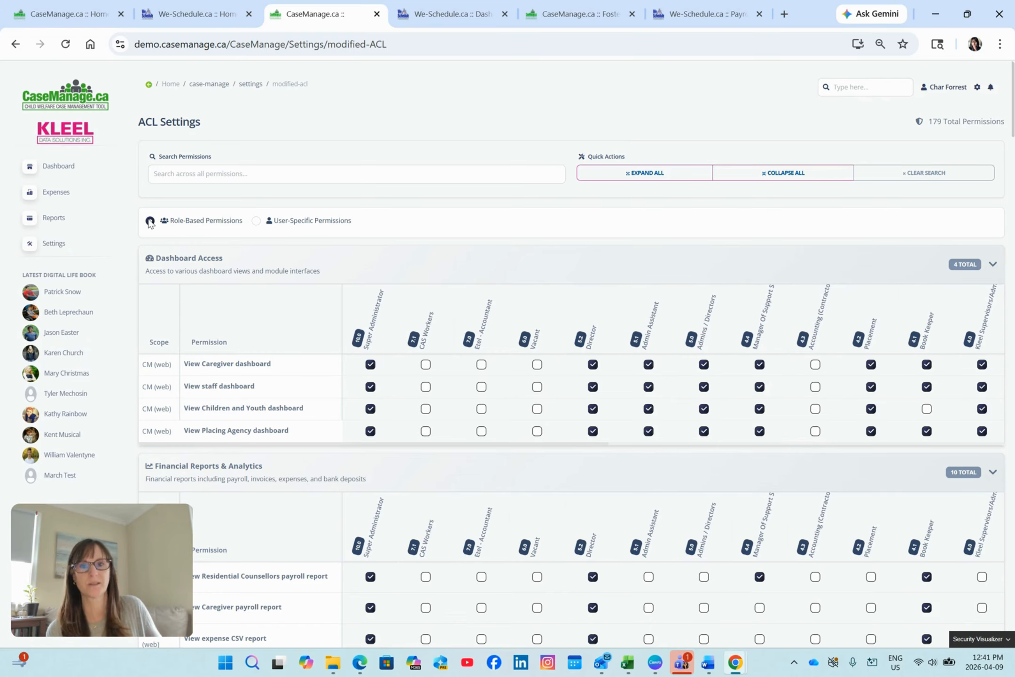
left_click(256, 220)
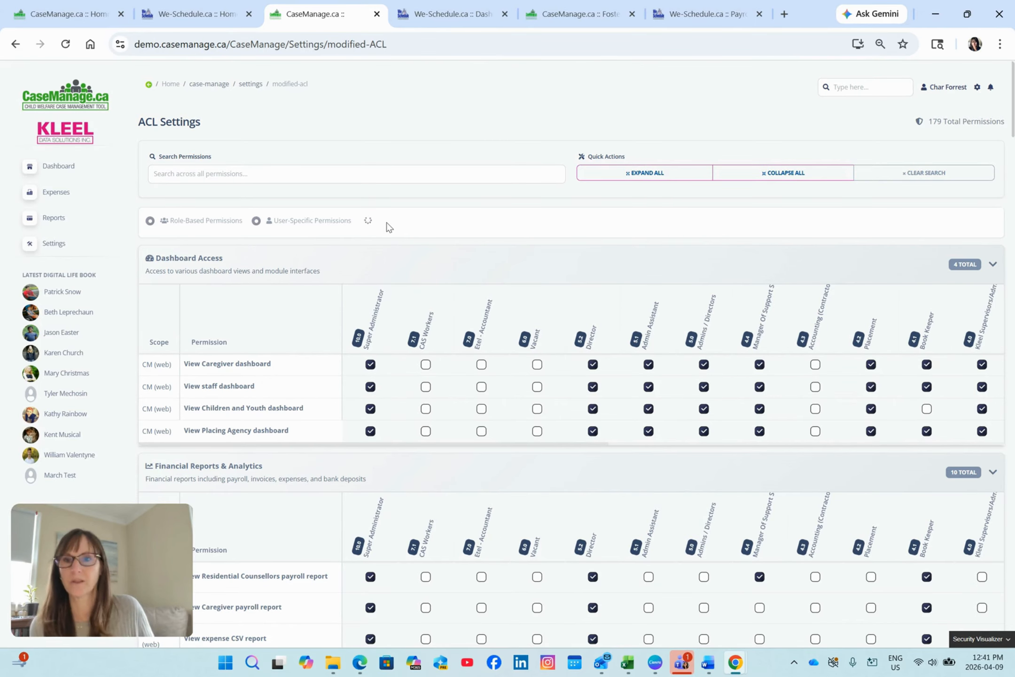
left_click(712, 266)
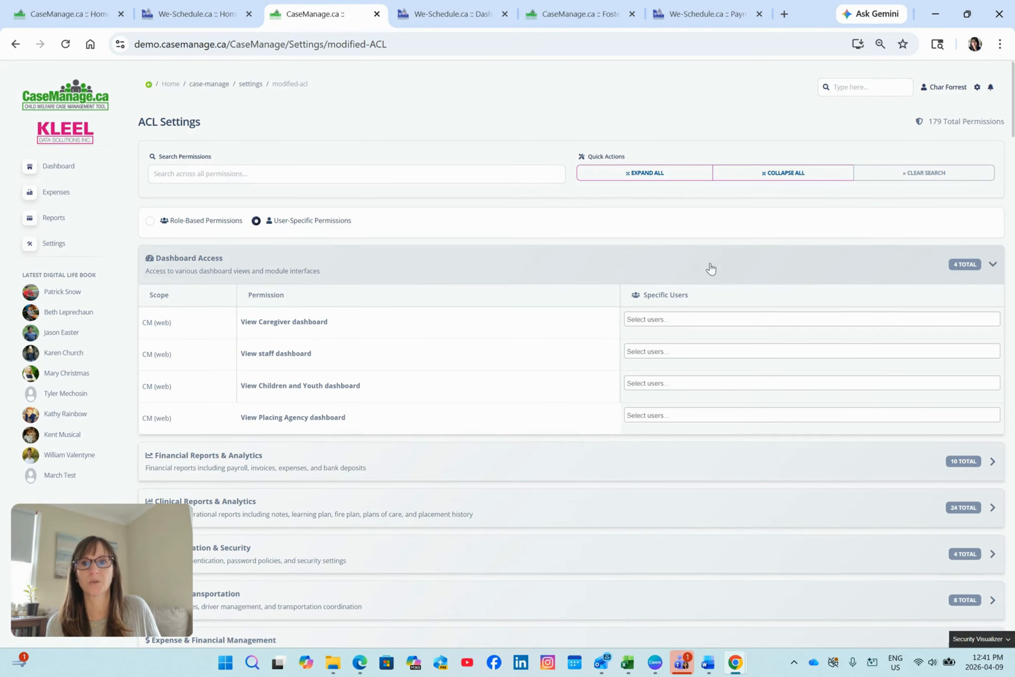
Grant View Caregiver dashboard to one specific user from the 5.2 role.
left_click(648, 319)
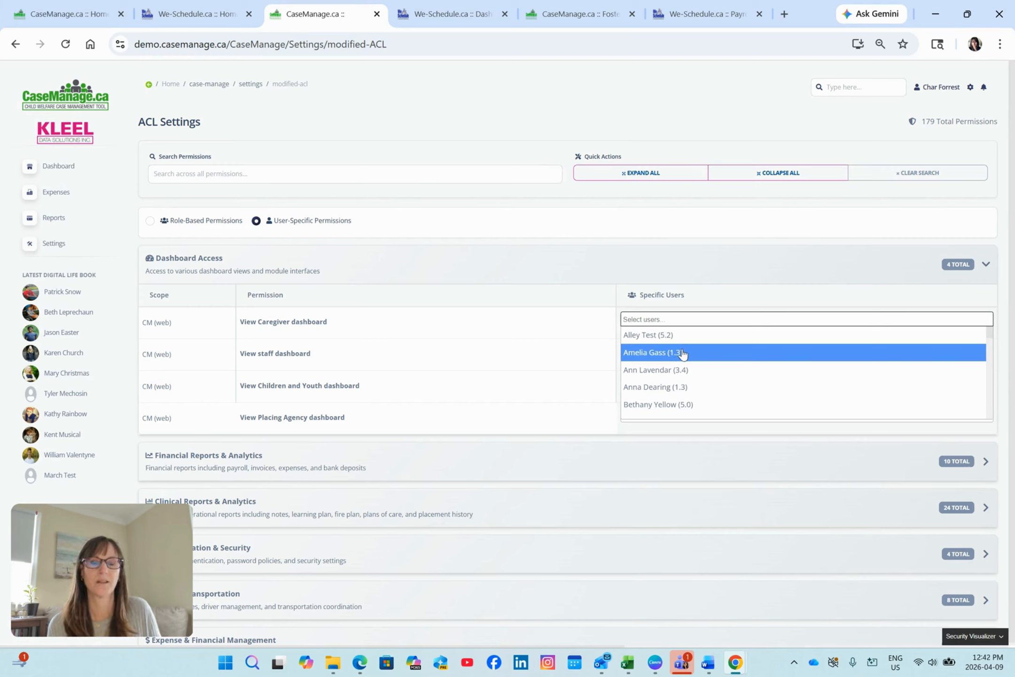
scroll(685, 353, "down", 2)
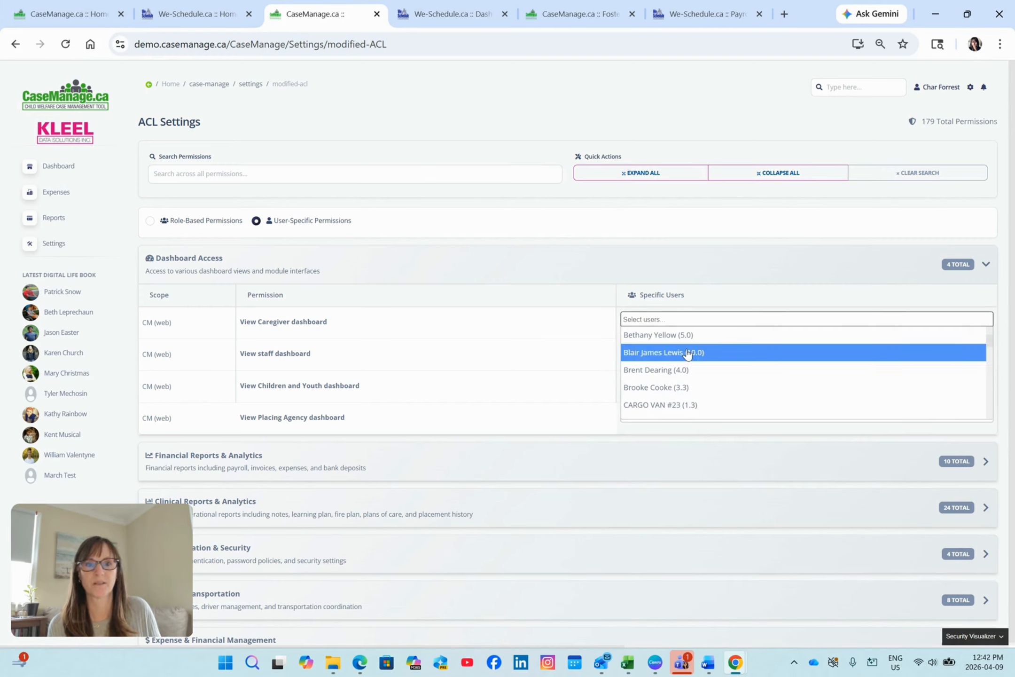
scroll(687, 355, "down", 5)
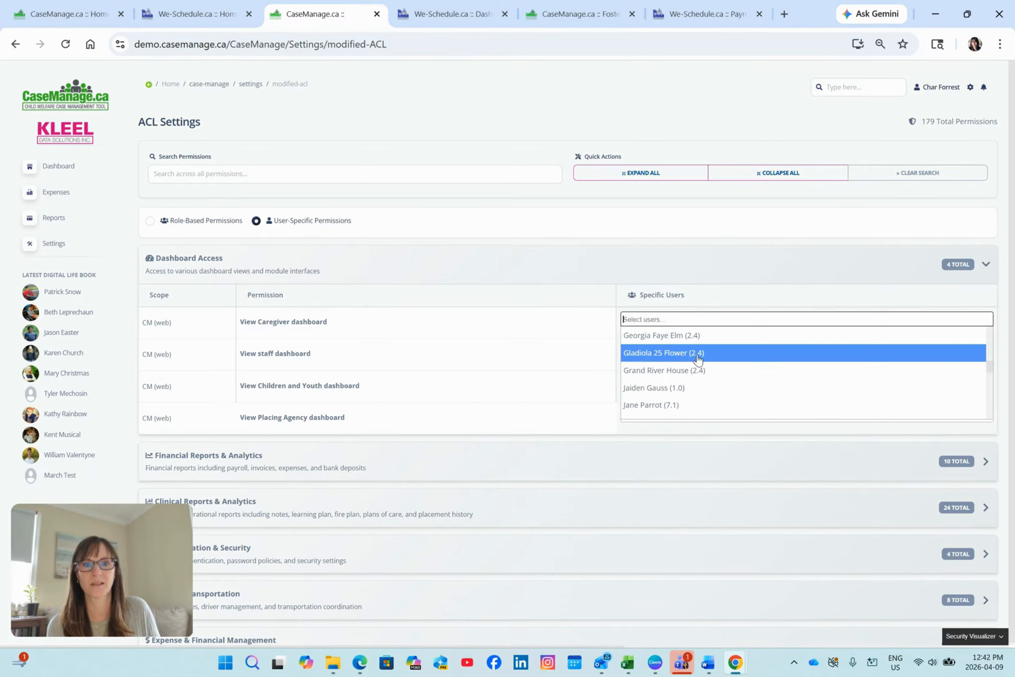
scroll(698, 372, "down", 2)
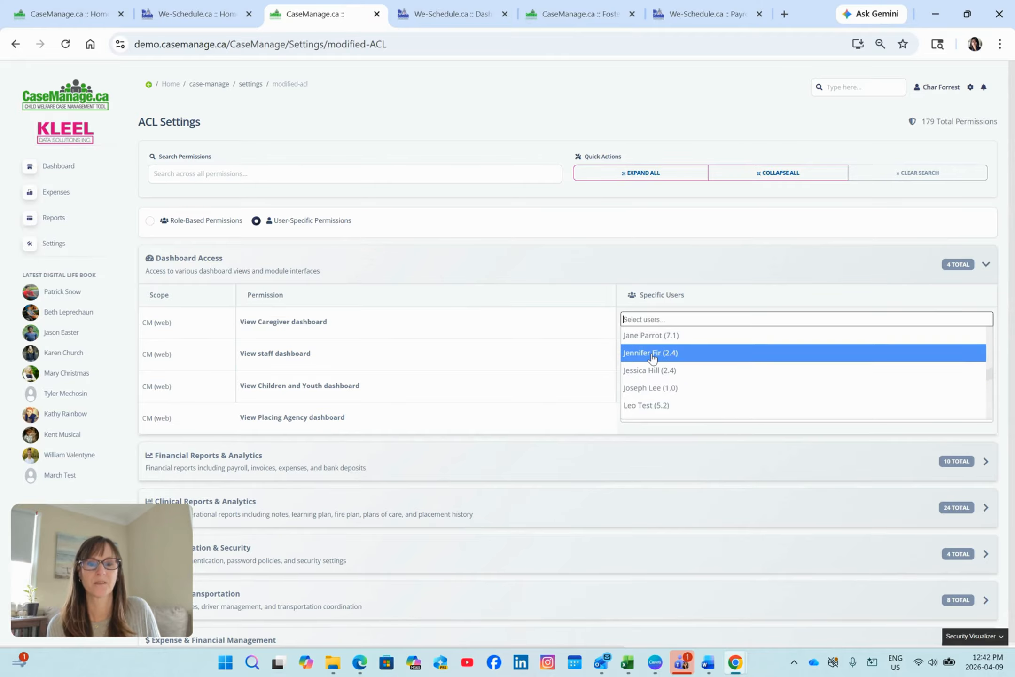
scroll(652, 358, "down", 2)
scroll(652, 359, "up", 2)
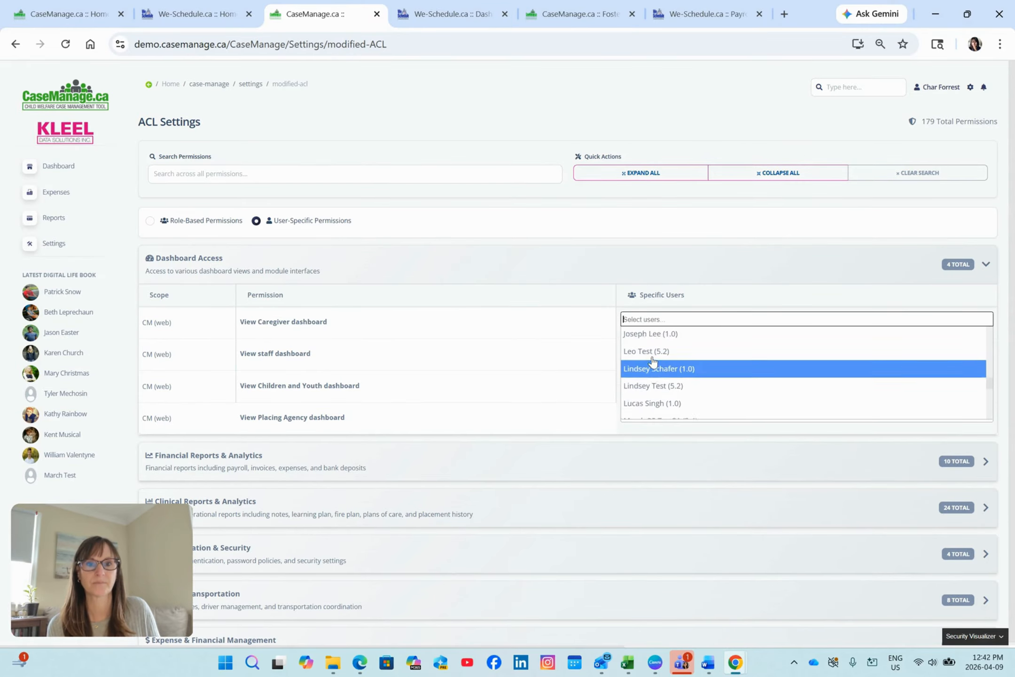
left_click(649, 404)
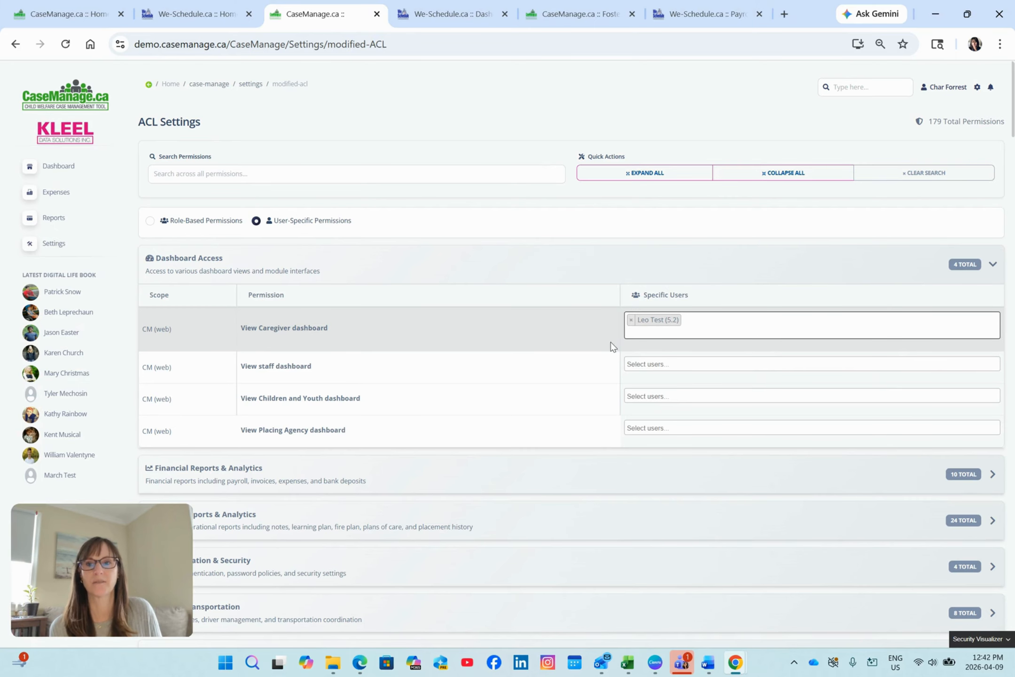
left_click(673, 363)
left_click(532, 356)
Expand Financial Reports & Analytics under the user-specific permissions and review its report permissions and the remaining sections.
scroll(532, 355, "down", 3)
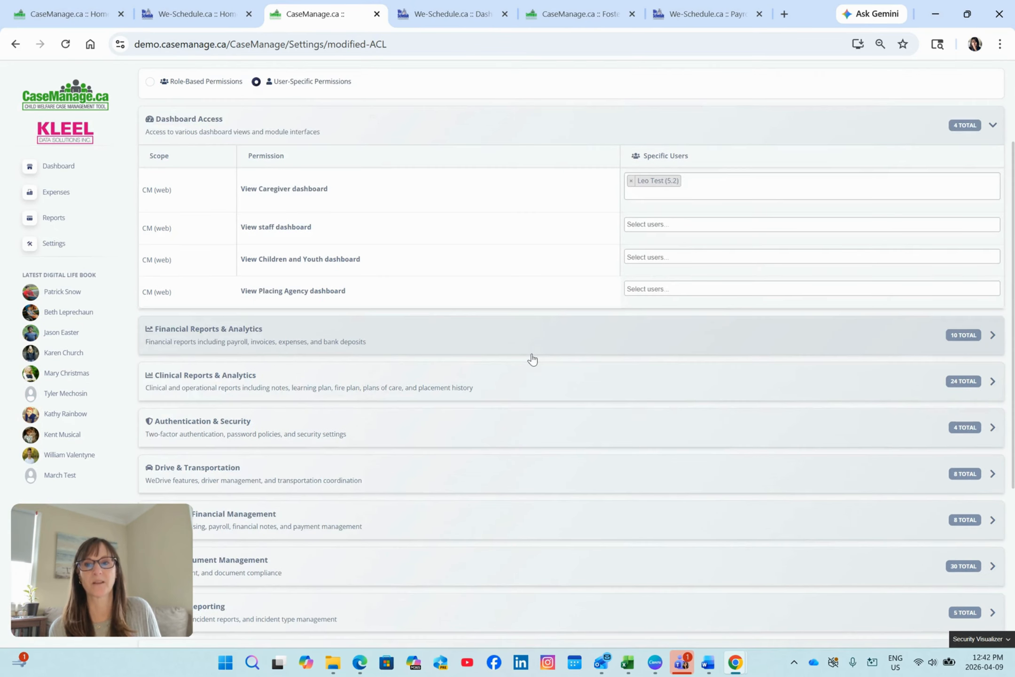
scroll(532, 360, "down", 1)
left_click(504, 281)
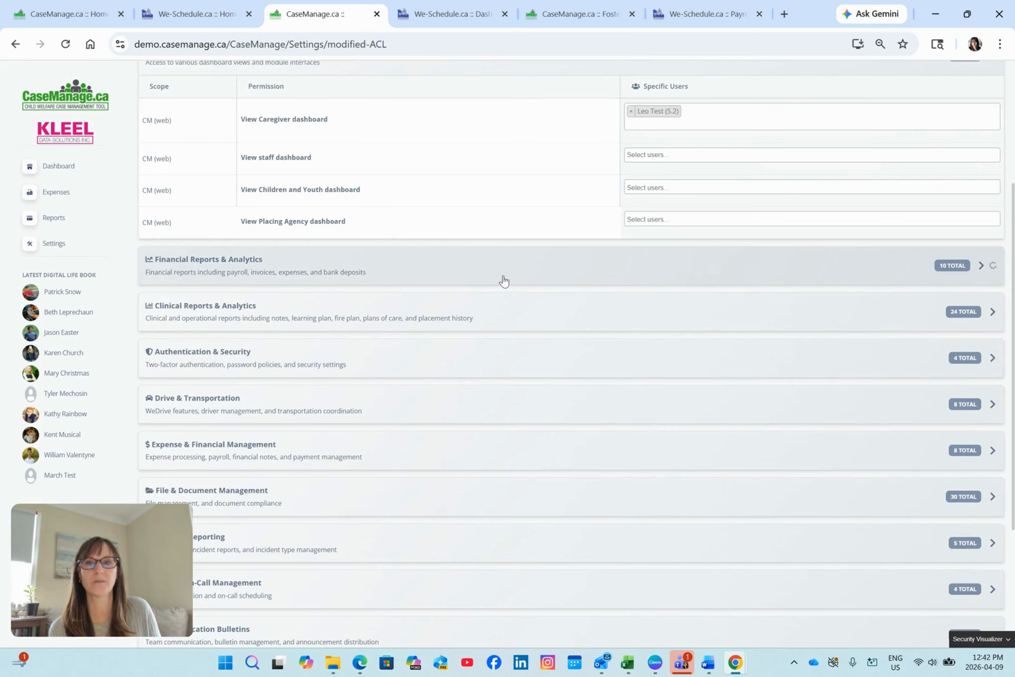
scroll(501, 296, "down", 3)
scroll(499, 316, "up", 1)
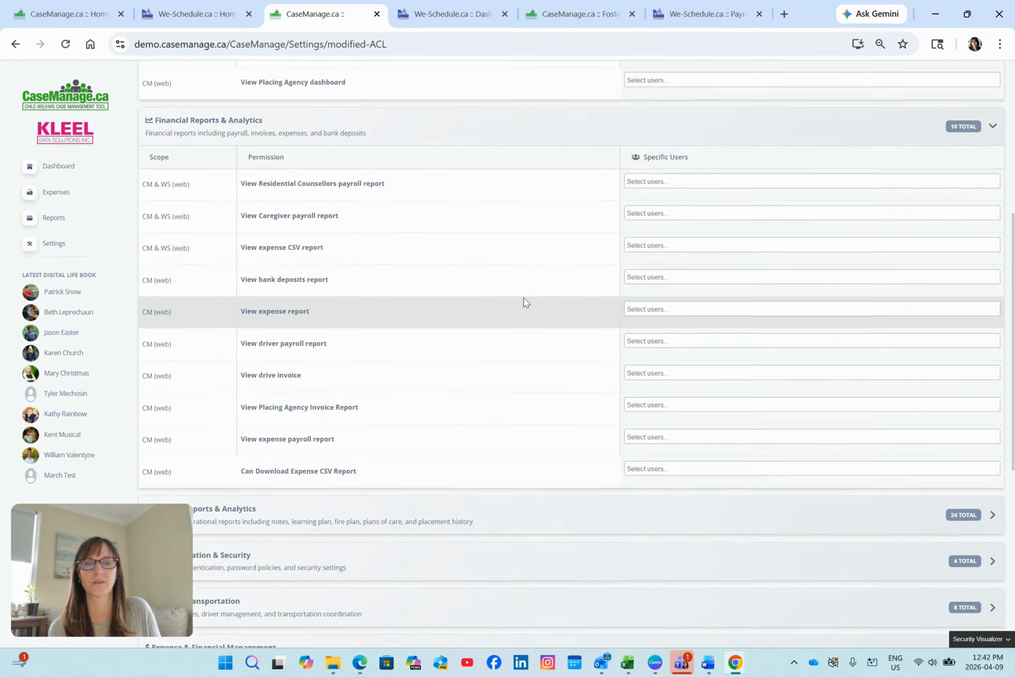
scroll(523, 297, "up", 1)
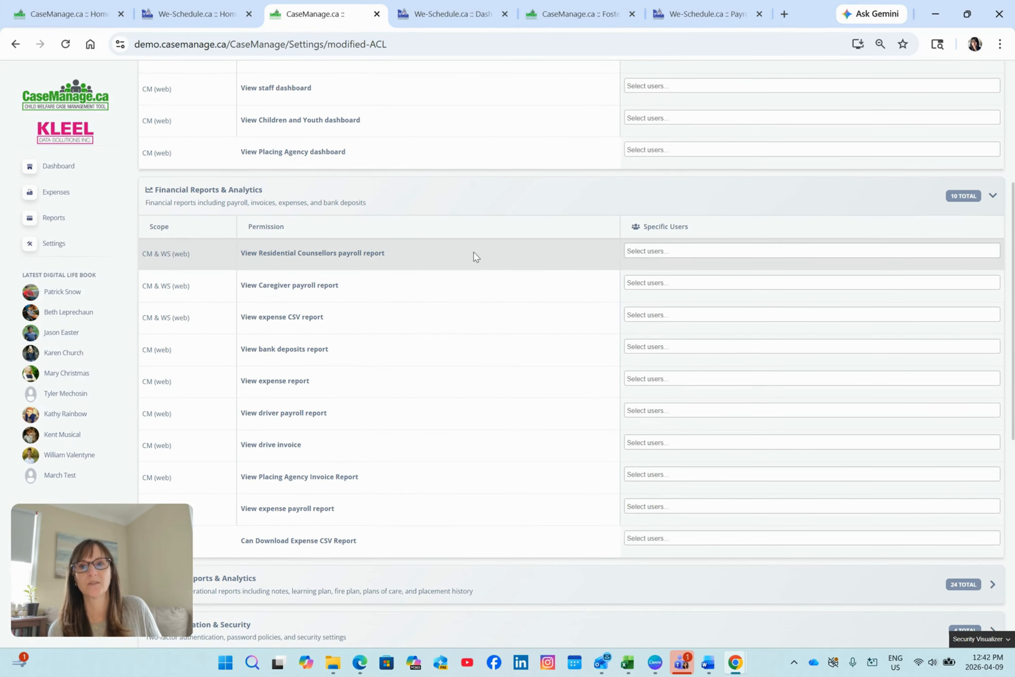
scroll(482, 265, "down", 1)
scroll(483, 267, "down", 5)
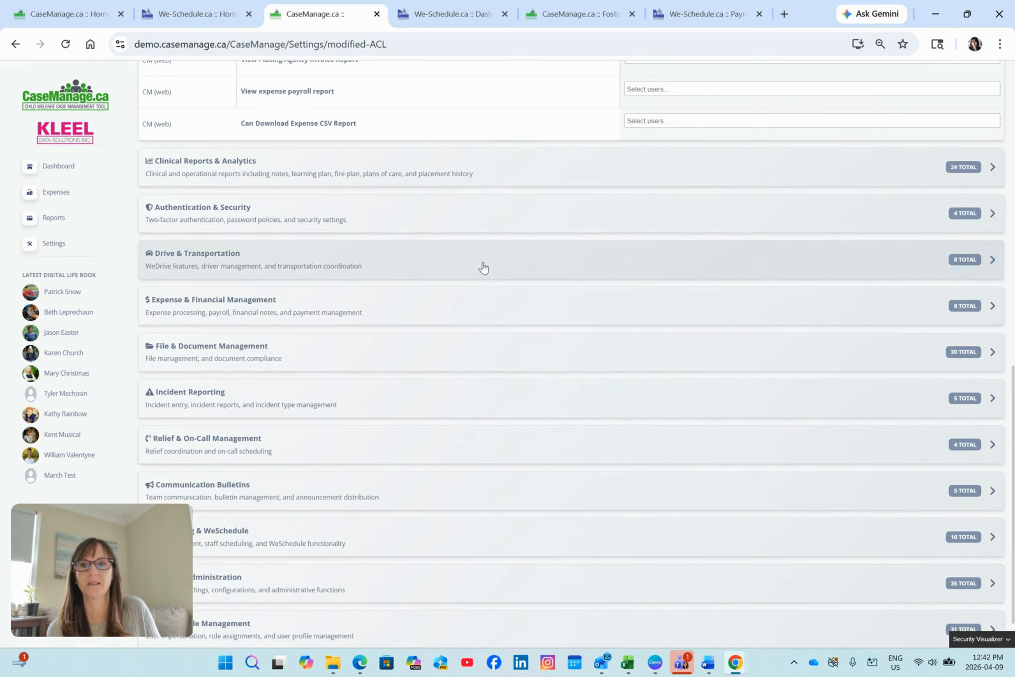
Switch the ACL settings back to Role-Based Permissions and expand Dashboard Access.
scroll(483, 265, "up", 10)
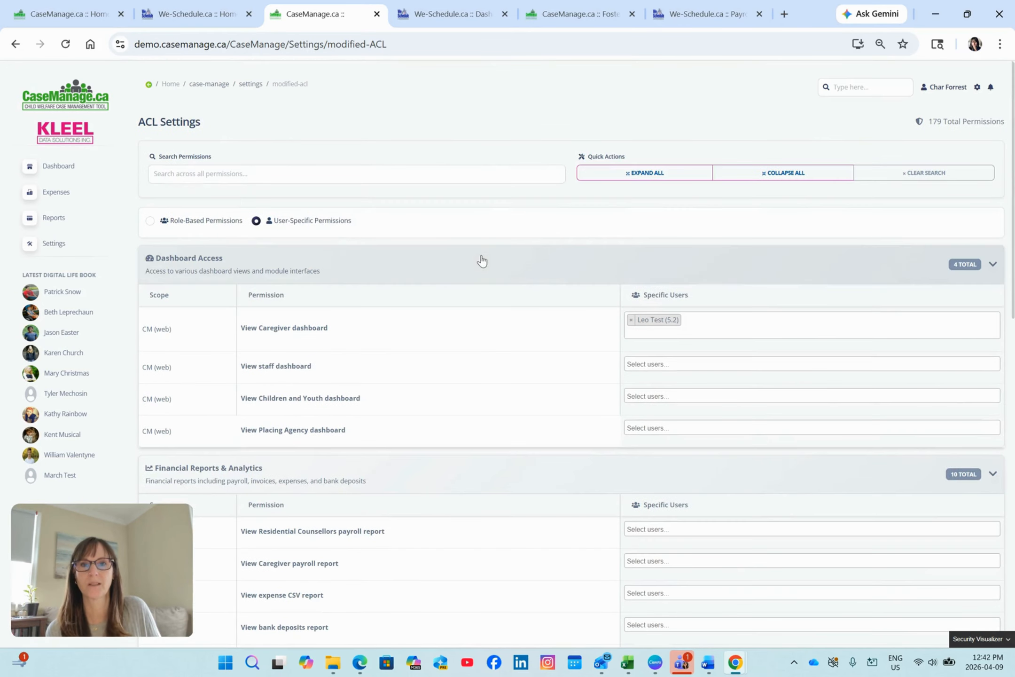
left_click(151, 221)
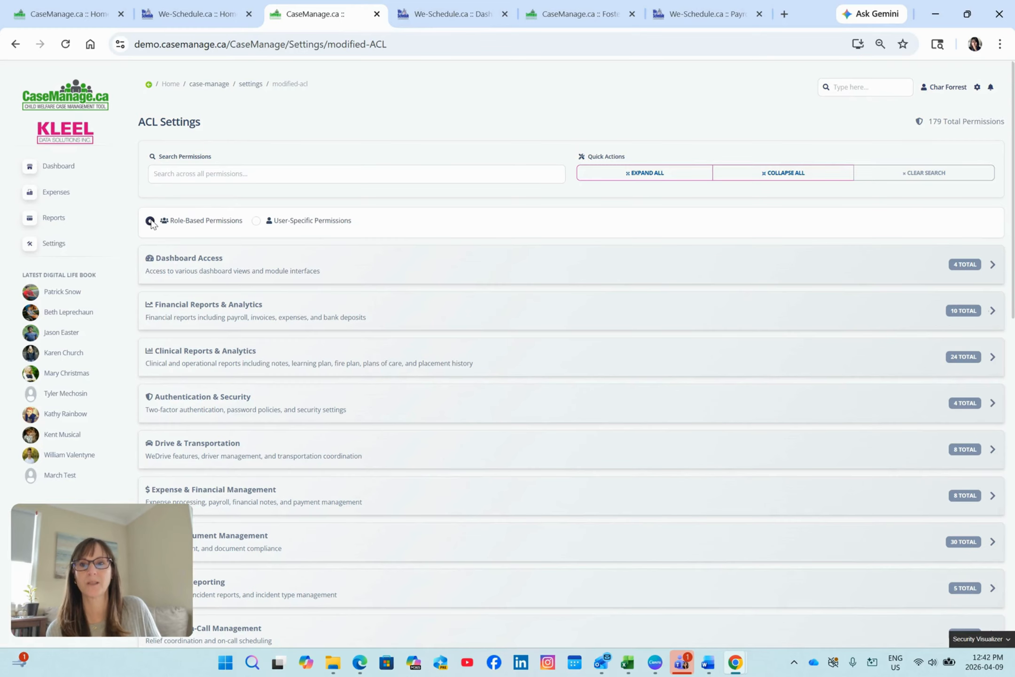
left_click(491, 272)
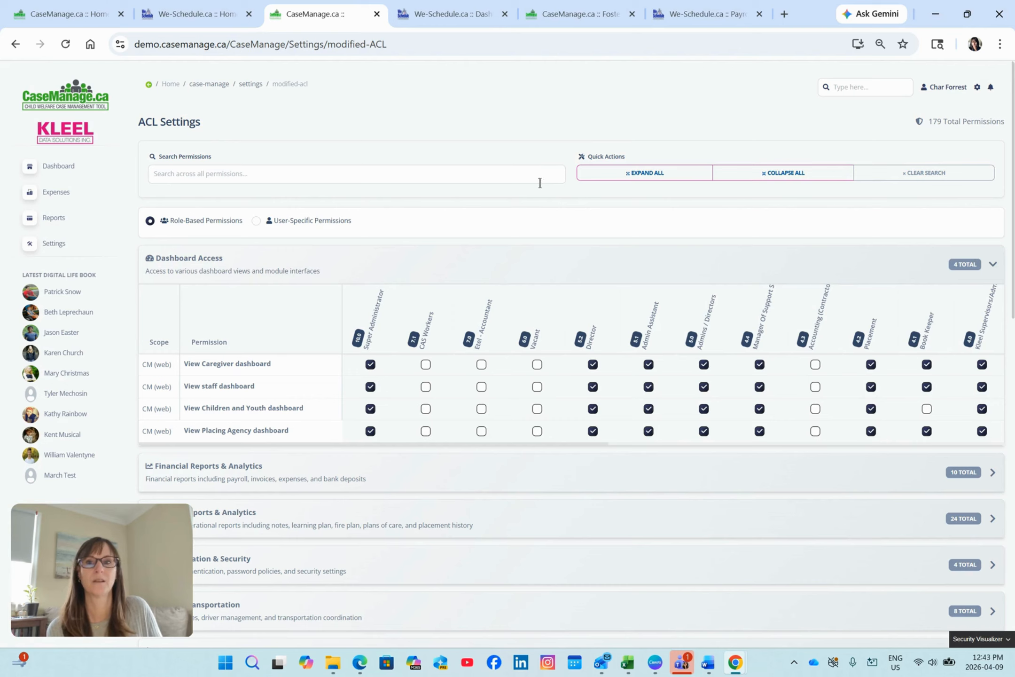
Search all permissions for "expense" and collapse Financial Reports & Analytics to focus on the Expense & Financial Management matches.
left_click(502, 172)
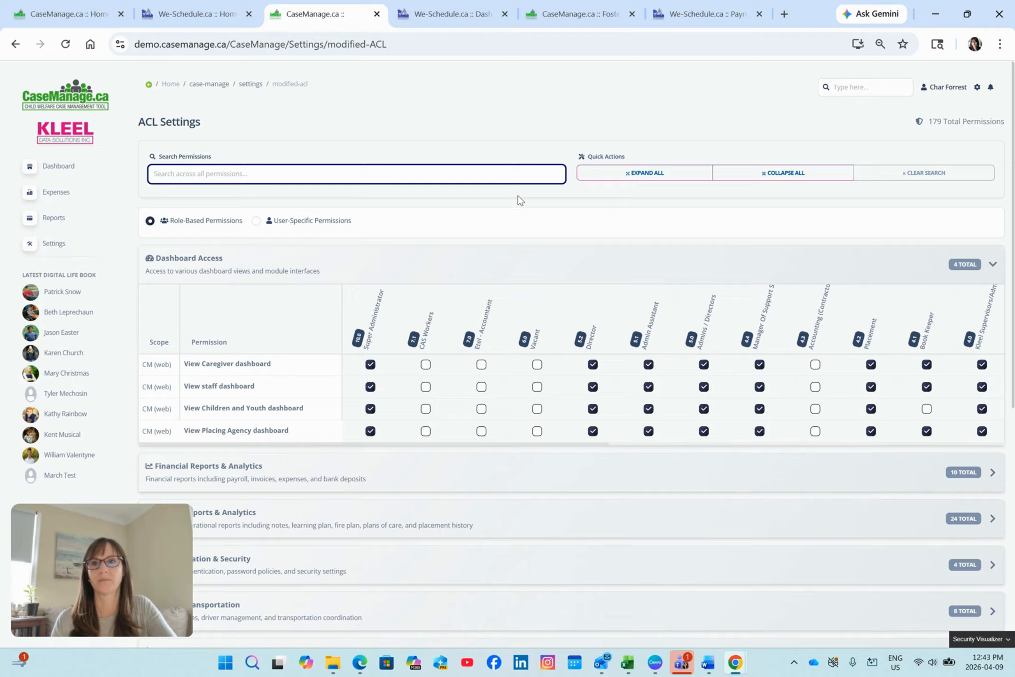
type("exper")
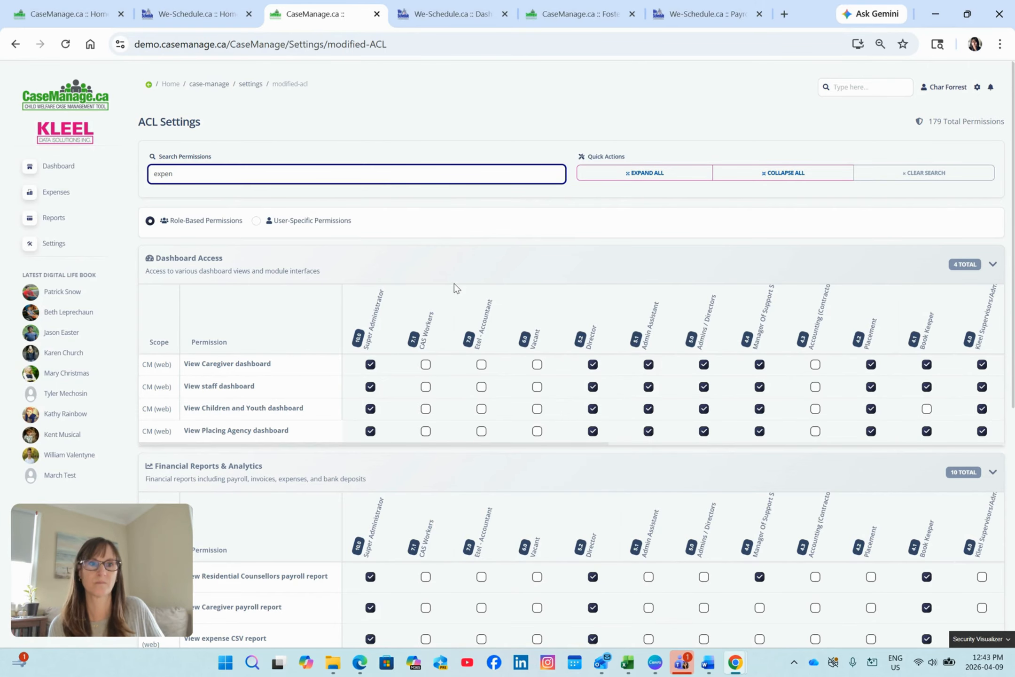
type("se")
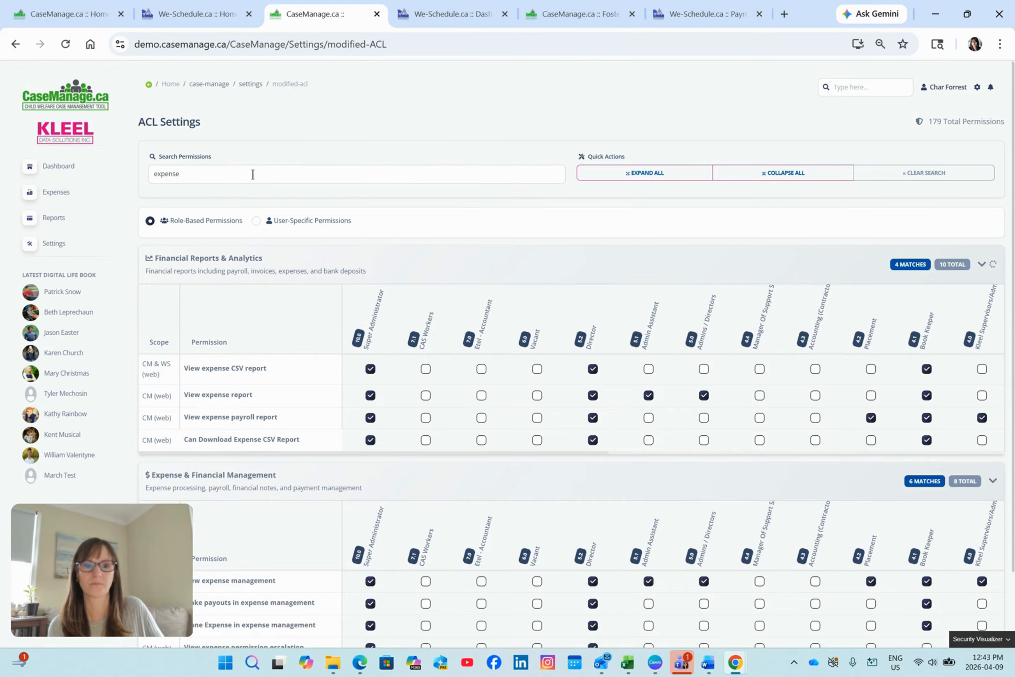
left_click(366, 229)
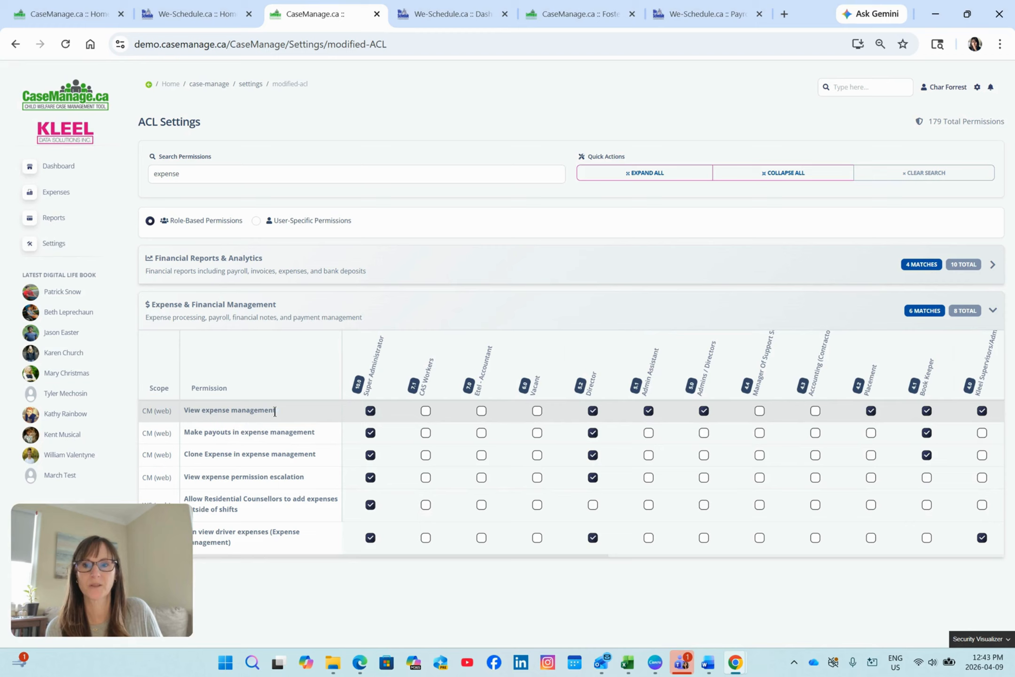
Replace the permission search term with "drive" and review the matching permissions in each section.
left_click(289, 172)
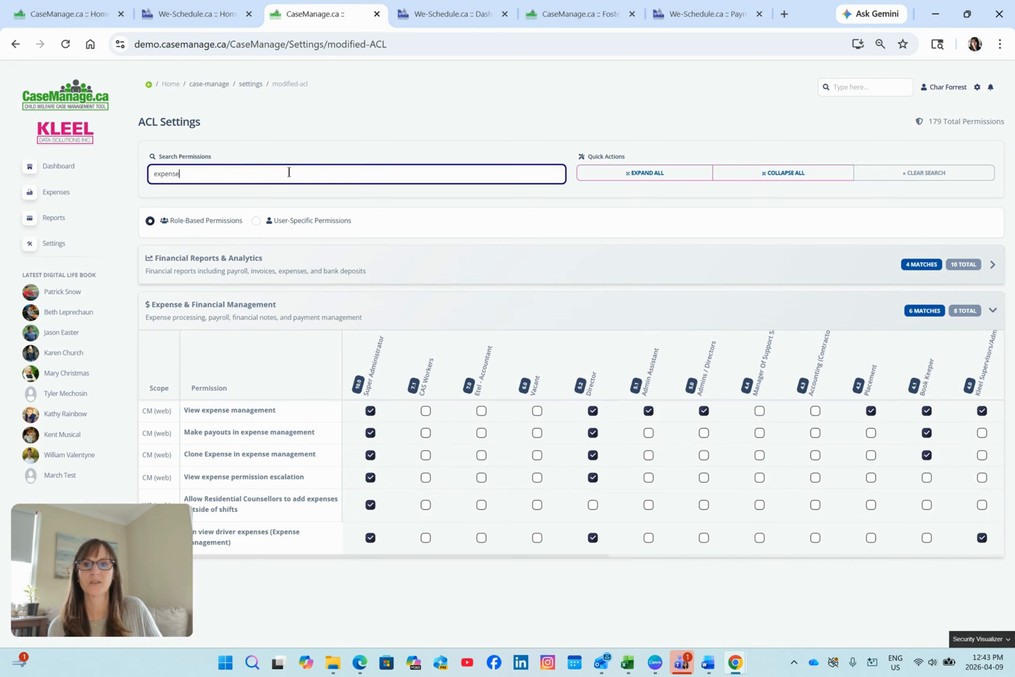
key("BackSpace")
key("BackSpace")
key("BackSpace")
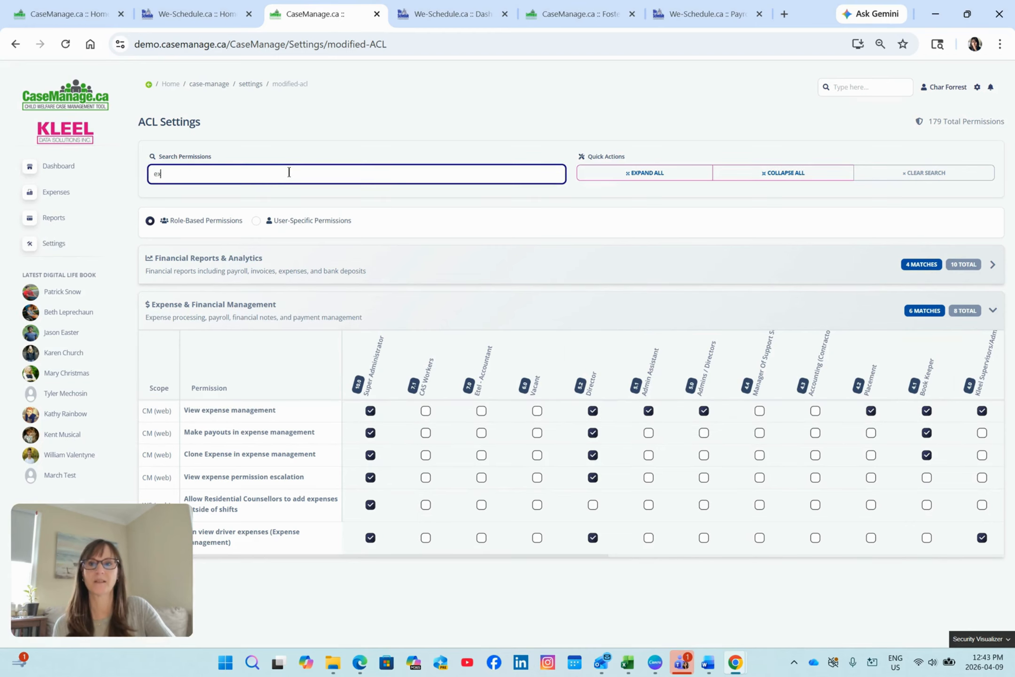
key("BackSpace")
key("BackSpace")
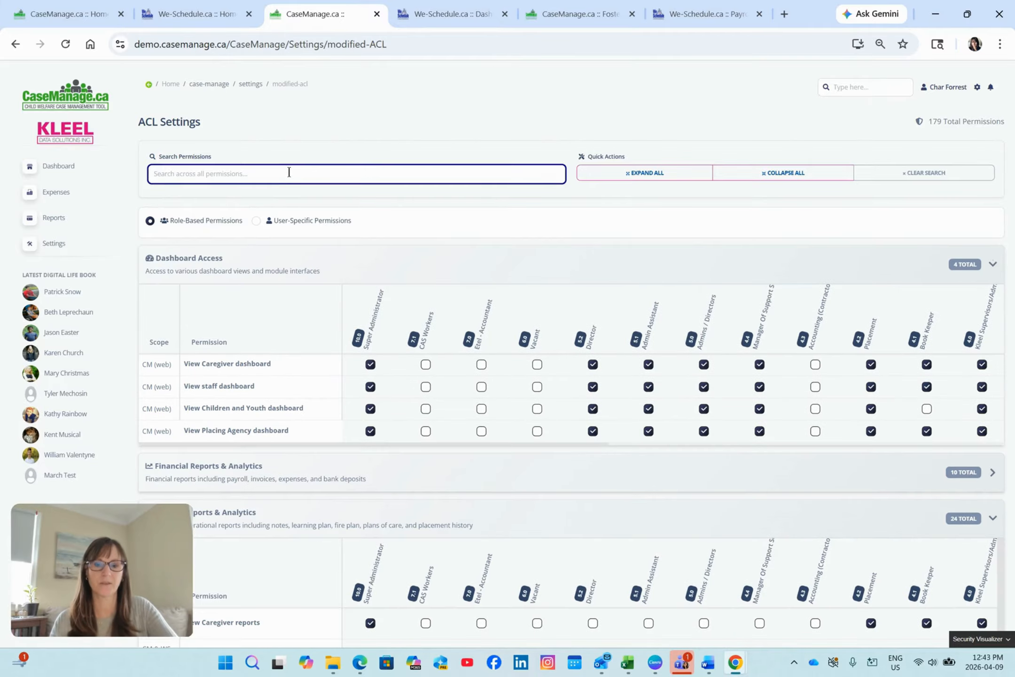
type("drive")
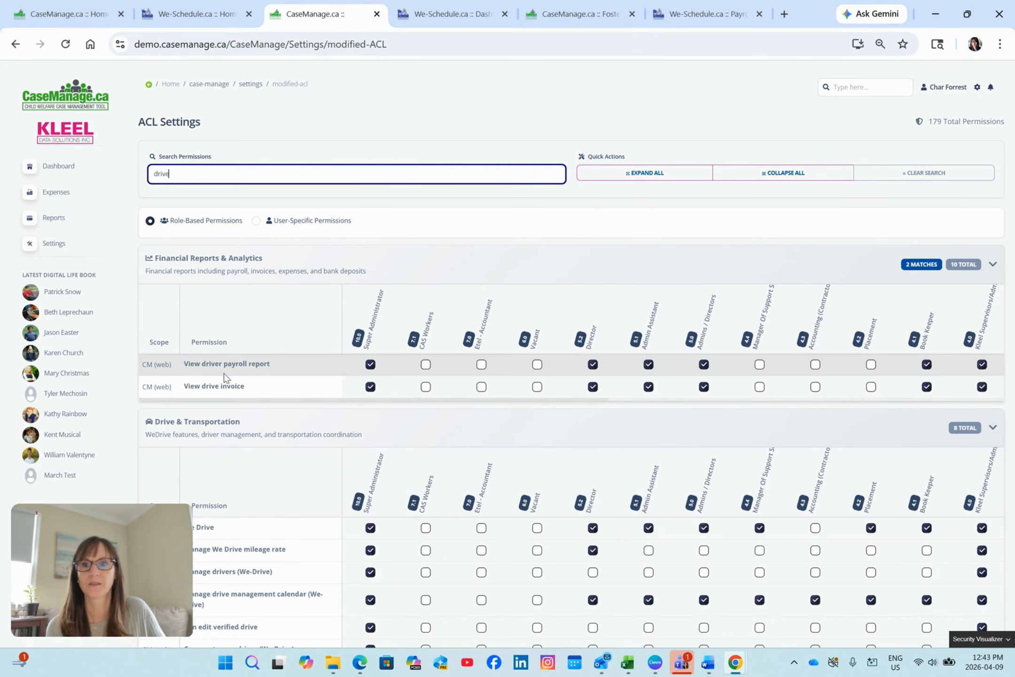
scroll(272, 383, "down", 6)
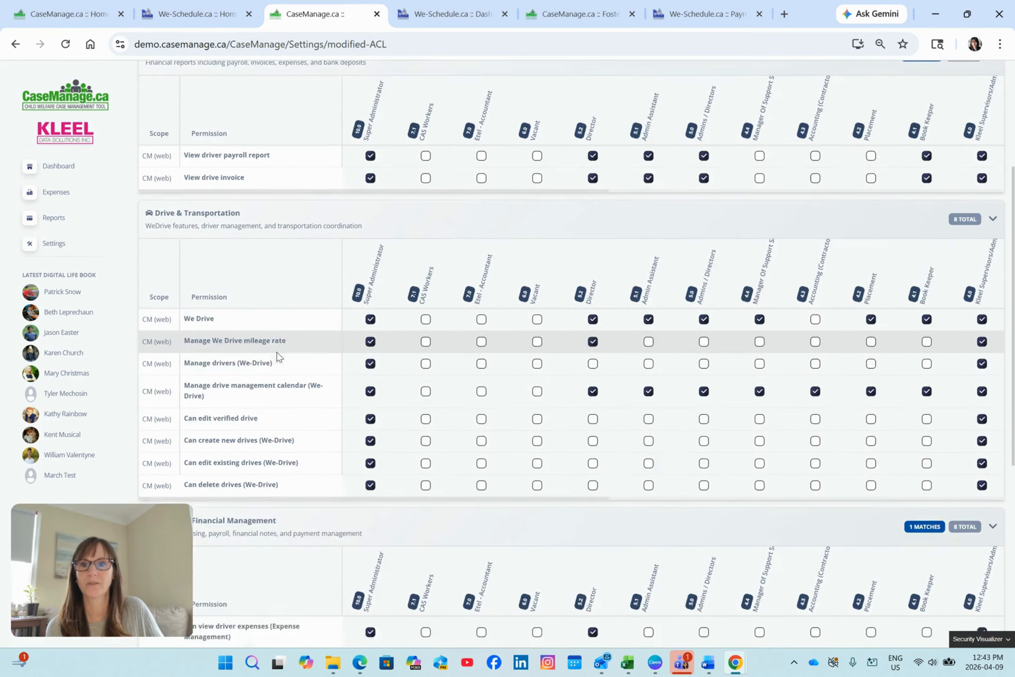
scroll(289, 279, "down", 6)
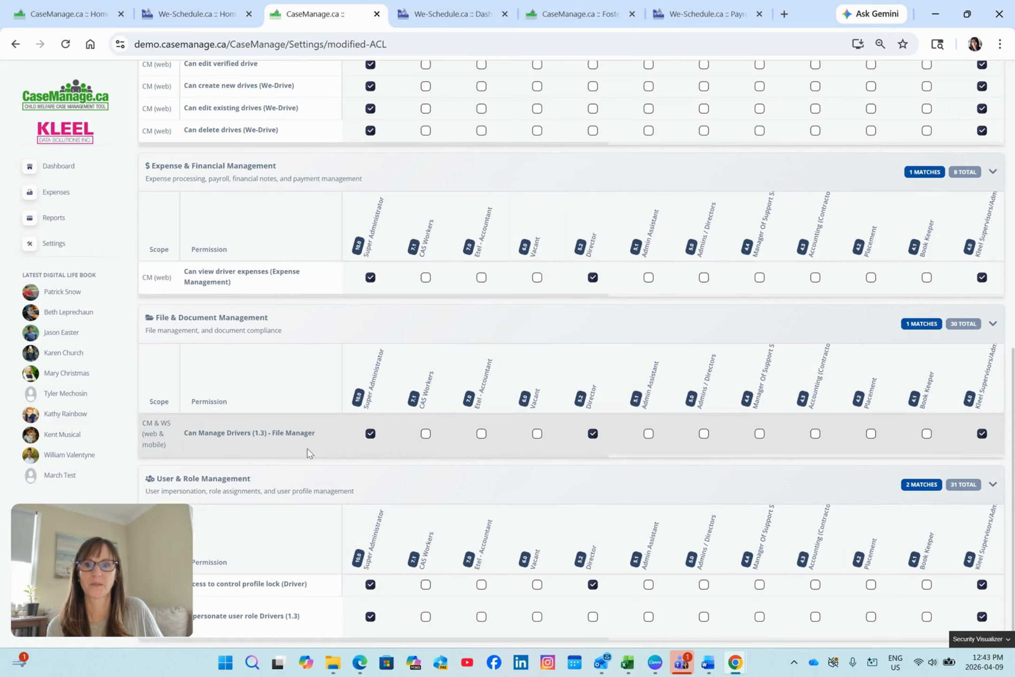
scroll(294, 120, "up", 9)
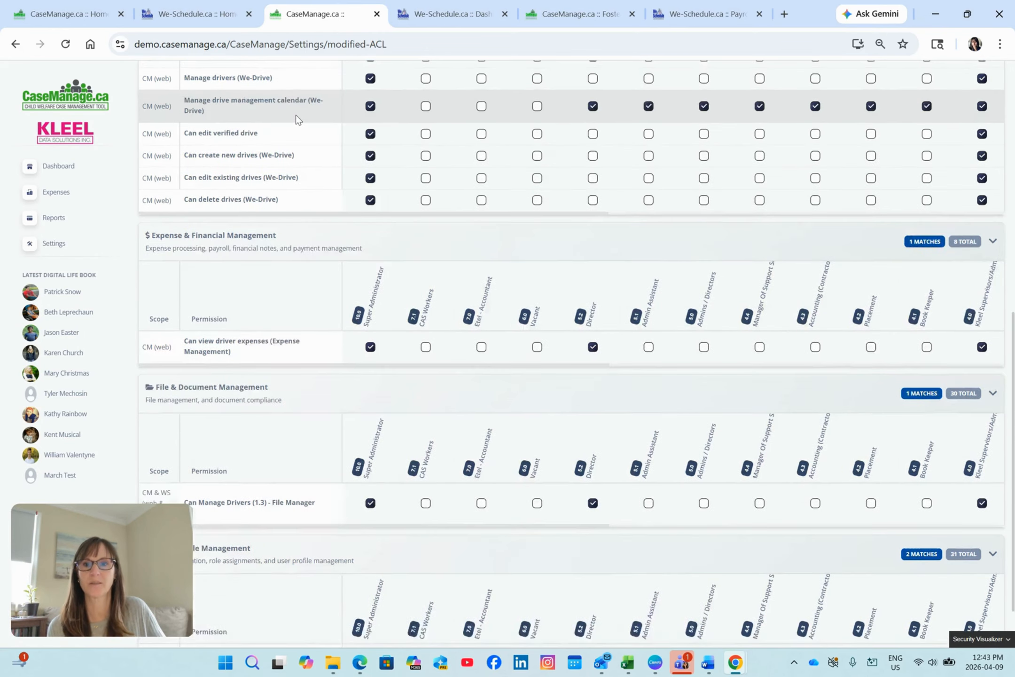
scroll(296, 118, "down", 9)
scroll(294, 160, "up", 12)
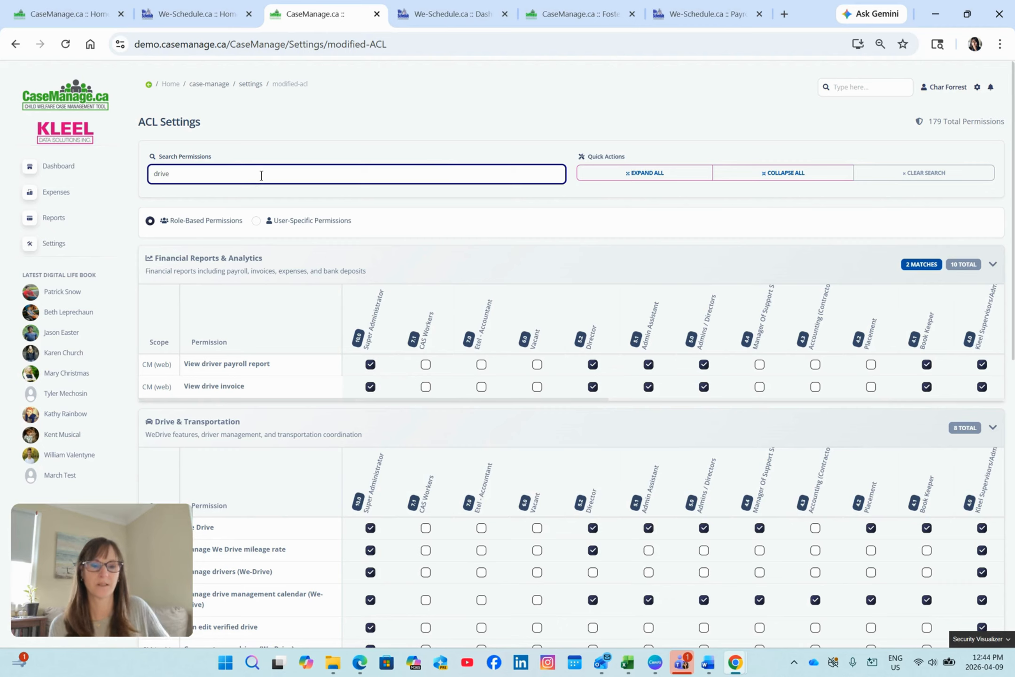
Empty the permission search and collapse all permission sections.
key("BackSpace")
key("BackSpace")
key("BackSpace")
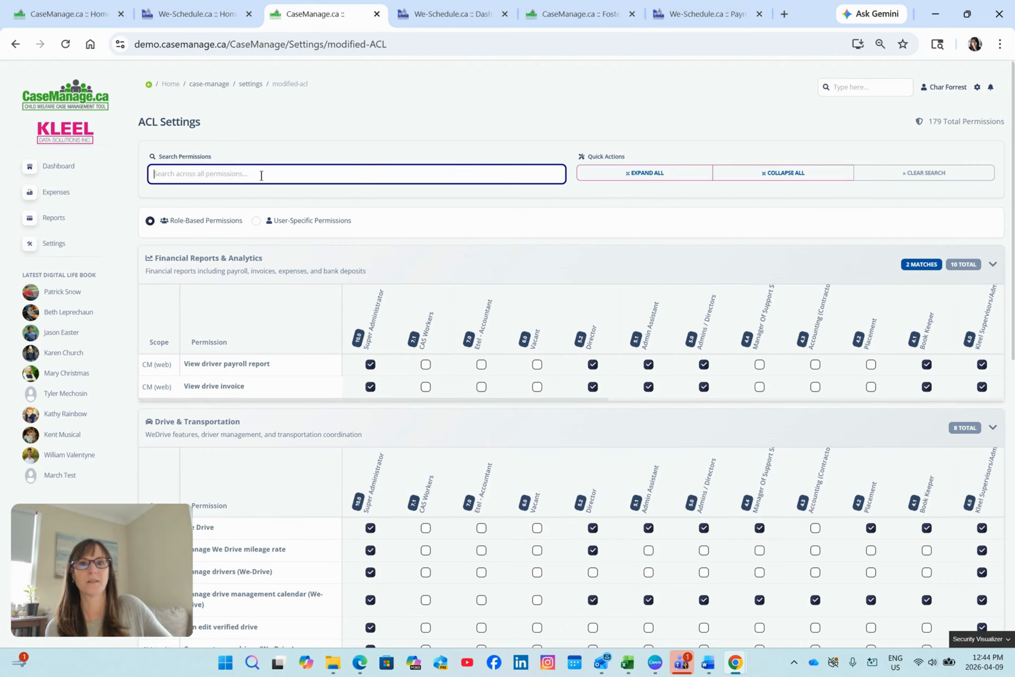
left_click(768, 173)
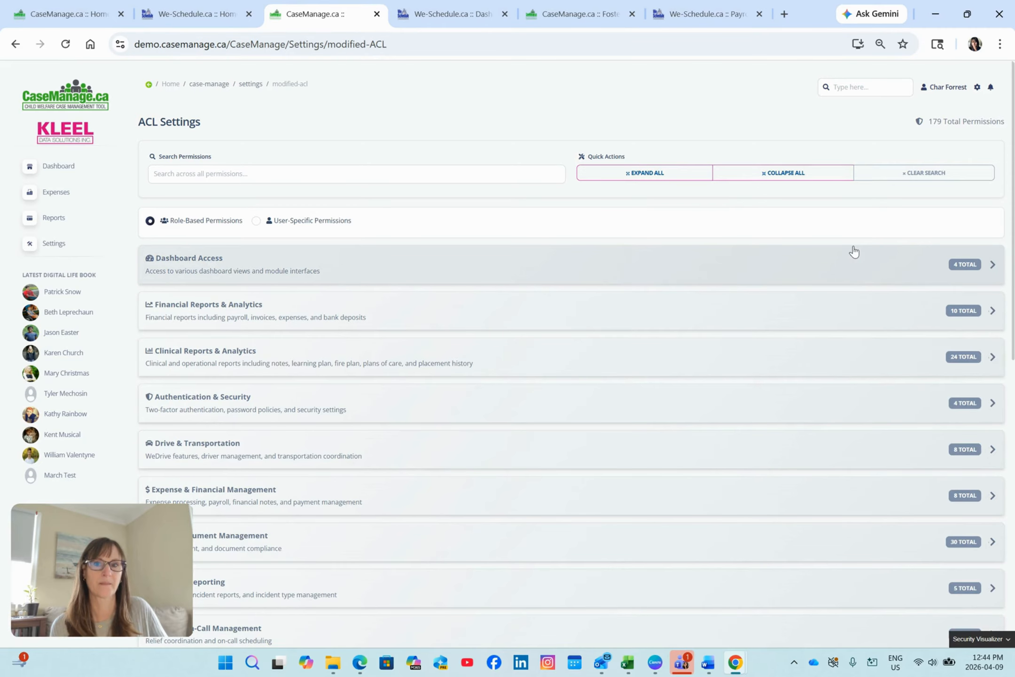
Expand all permission sections, clear the search, and look over the Dashboard Access and Financial Reports & Analytics permissions.
left_click(632, 175)
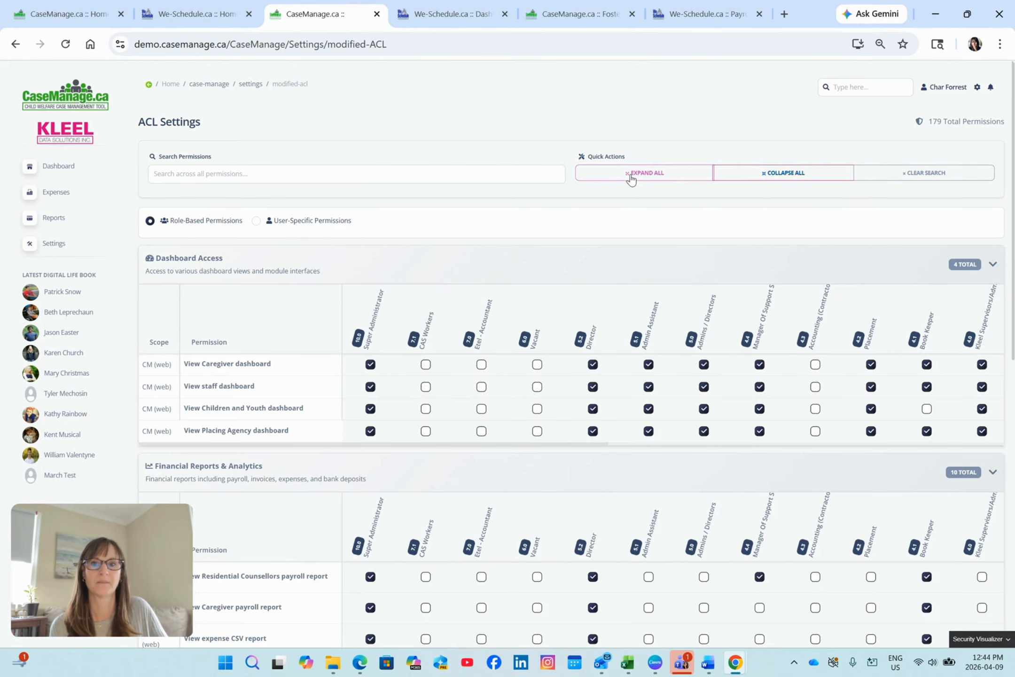
left_click(525, 177)
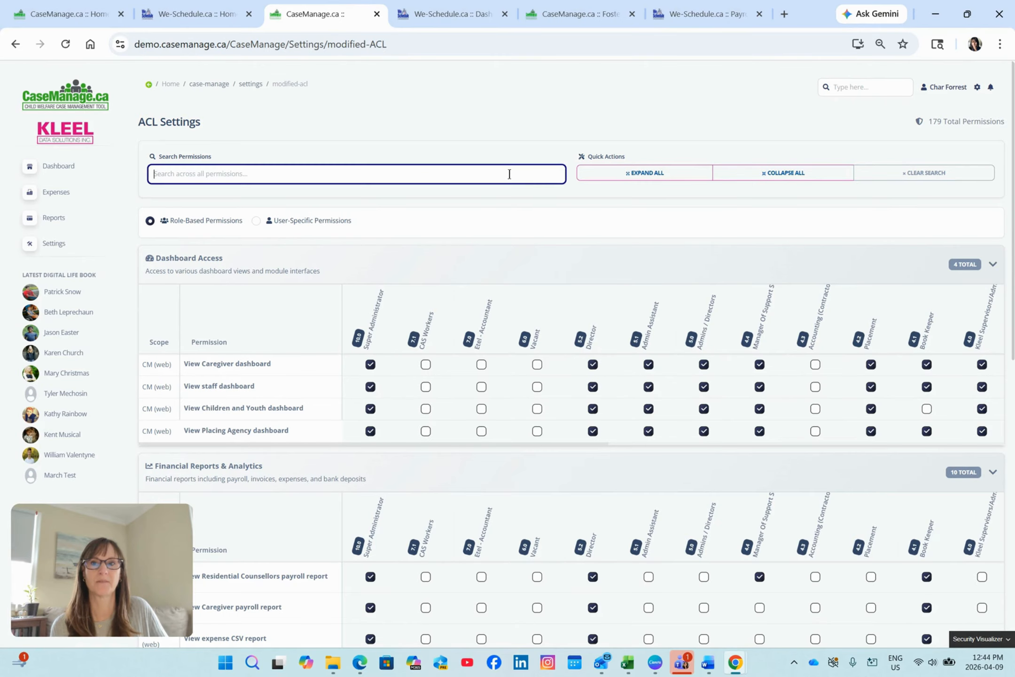
left_click(905, 178)
scroll(679, 213, "down", 3)
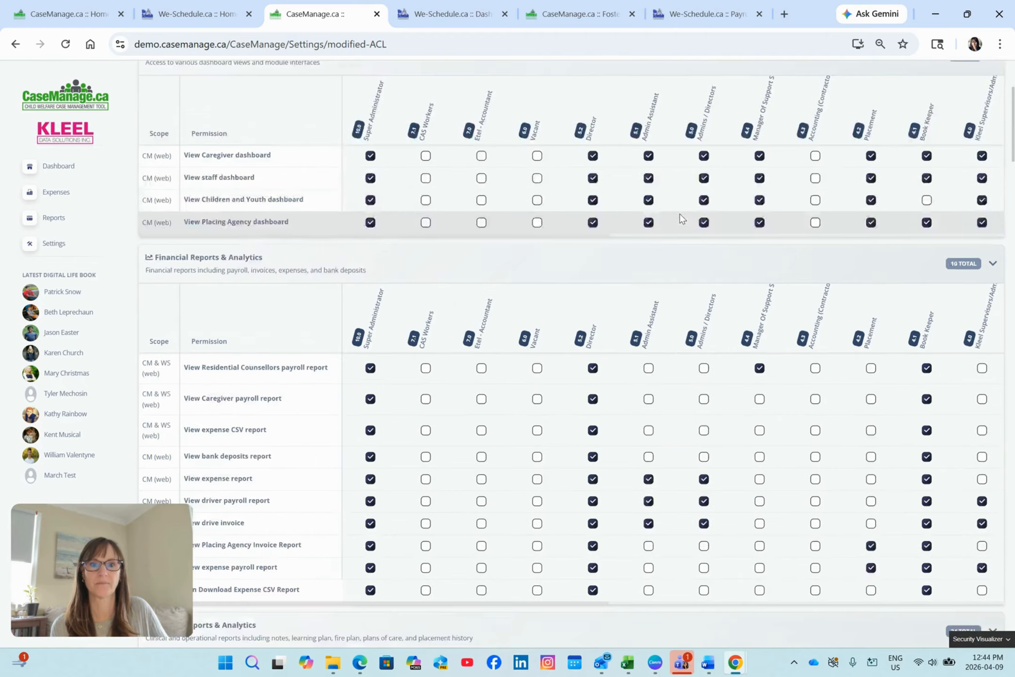
scroll(681, 219, "up", 3)
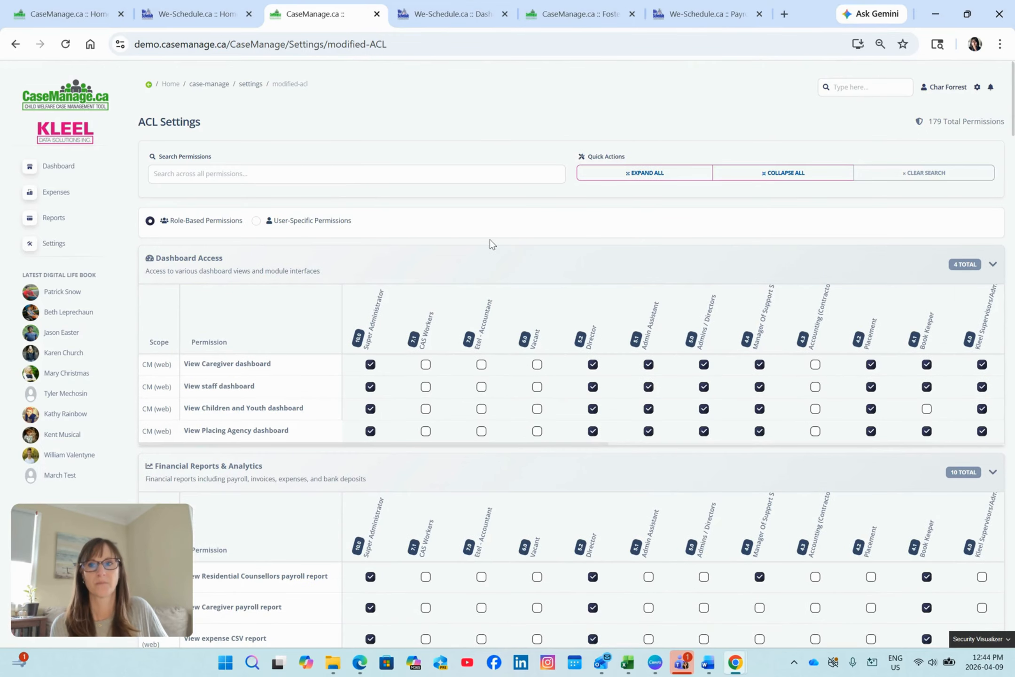